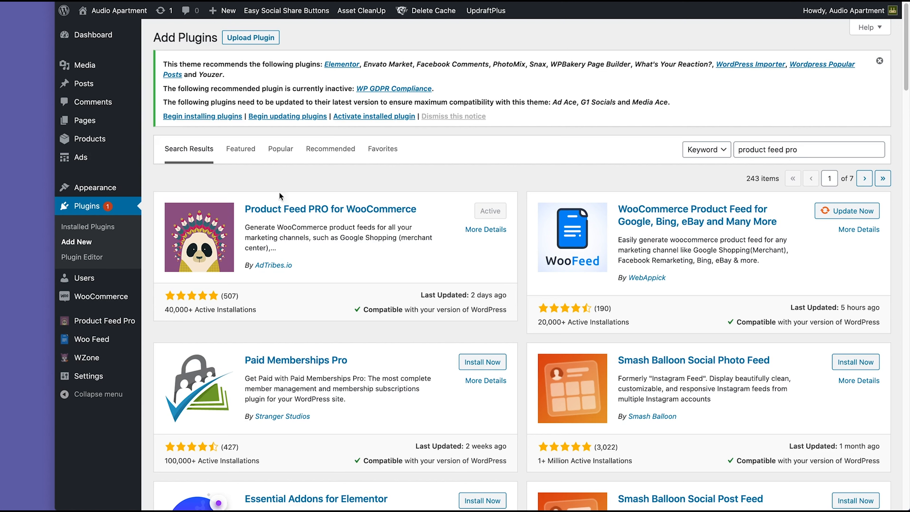
Step: Go to Woo Feed and start a new WooCommerce product feed
click(89, 344)
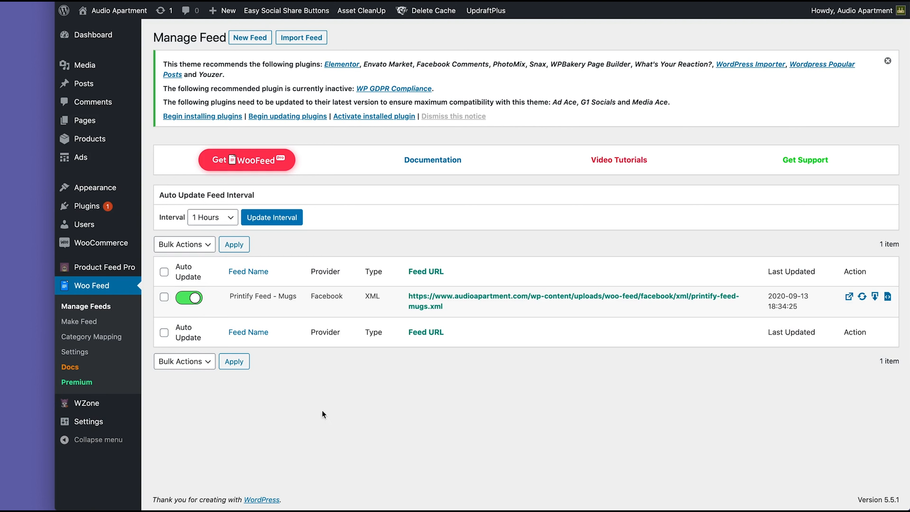
click(258, 37)
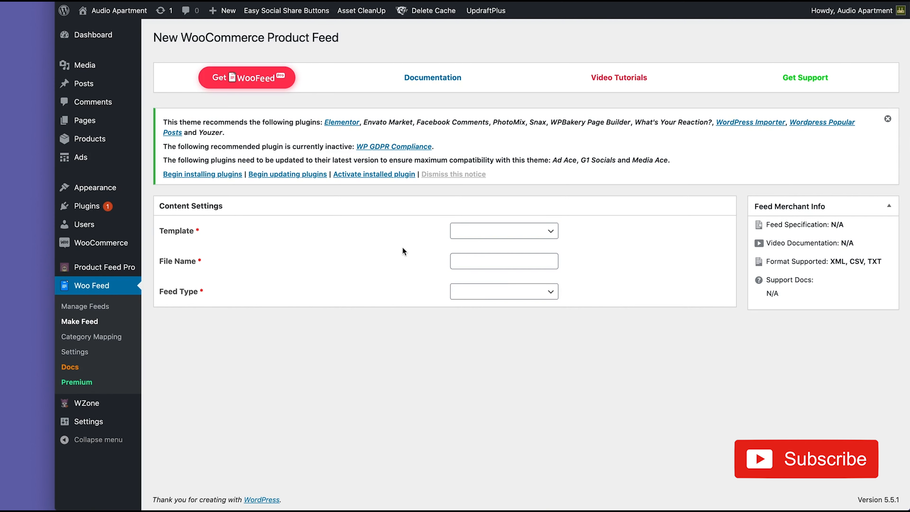
Step: Set the feed's template to Facebook, file name to 'Test Feed' and feed type to CSV
click(888, 119)
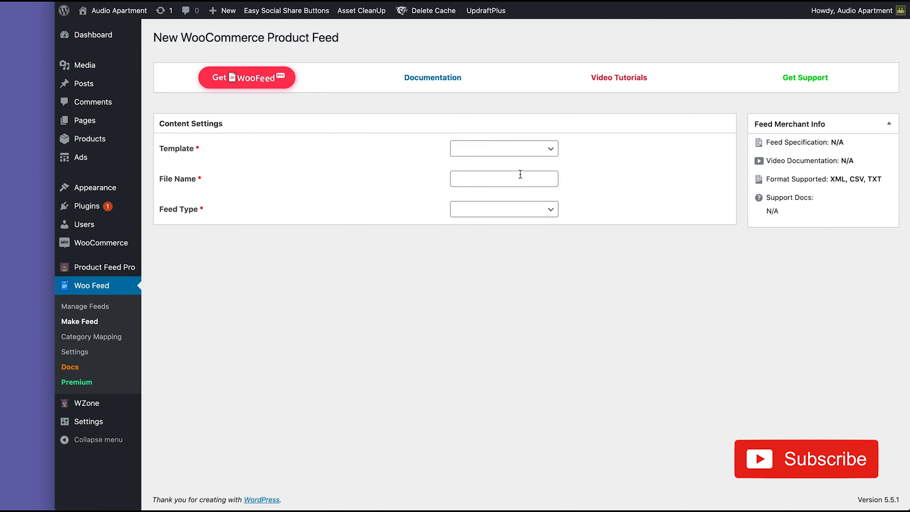
click(483, 149)
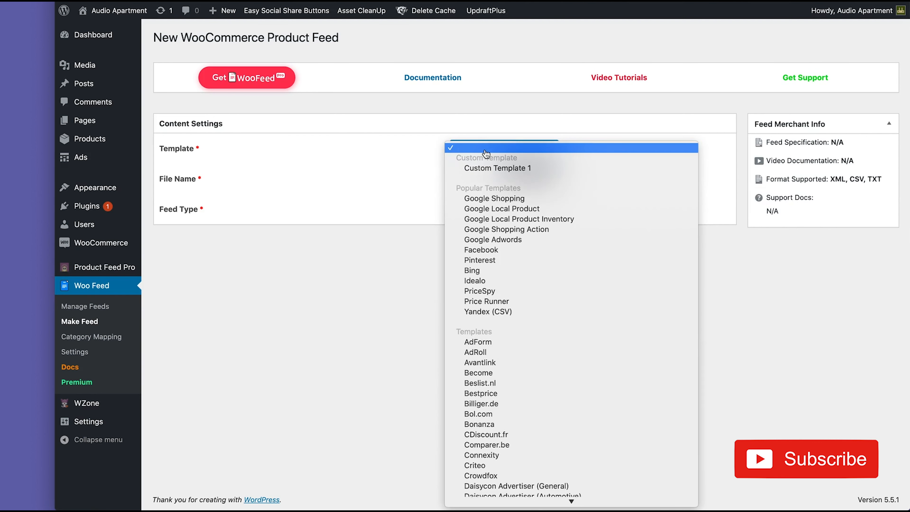
click(457, 249)
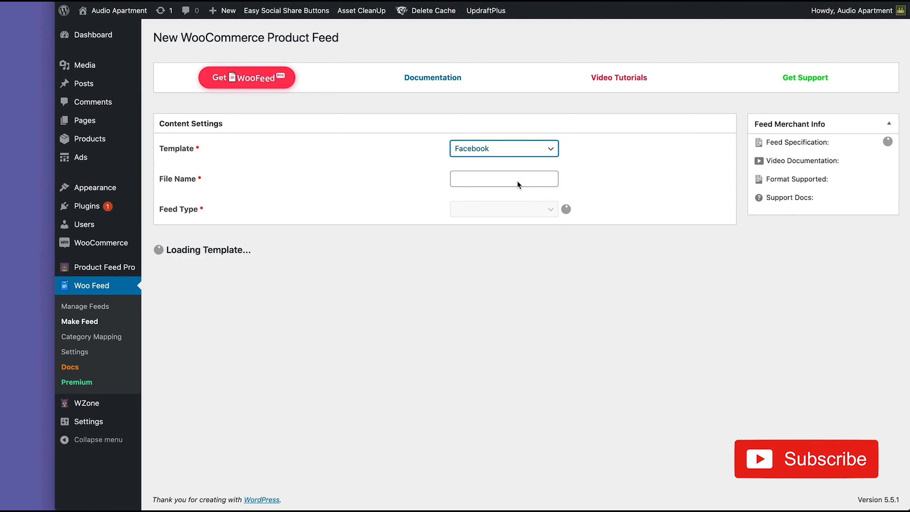
click(517, 181)
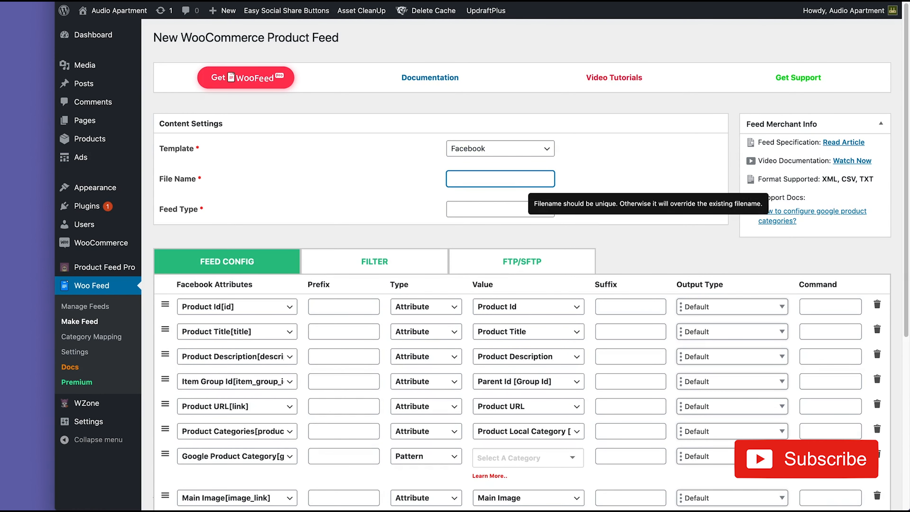
text(Test Feed)
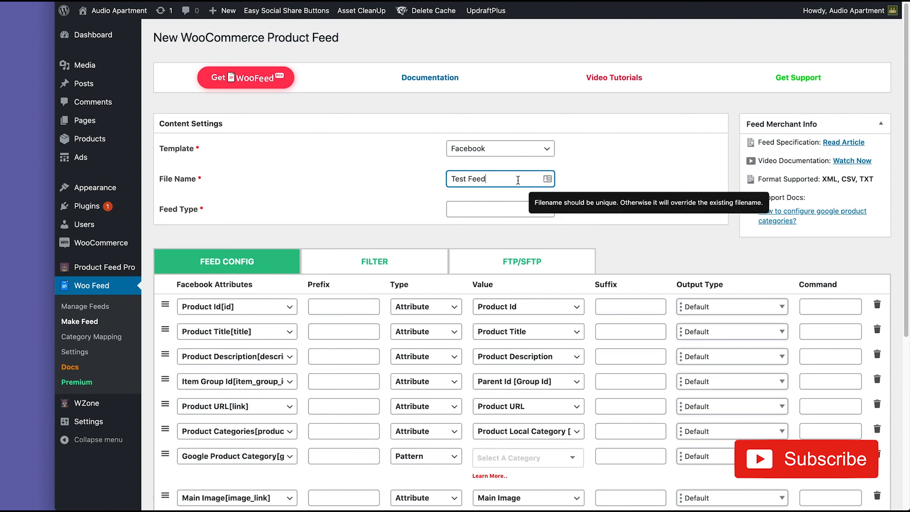
click(484, 209)
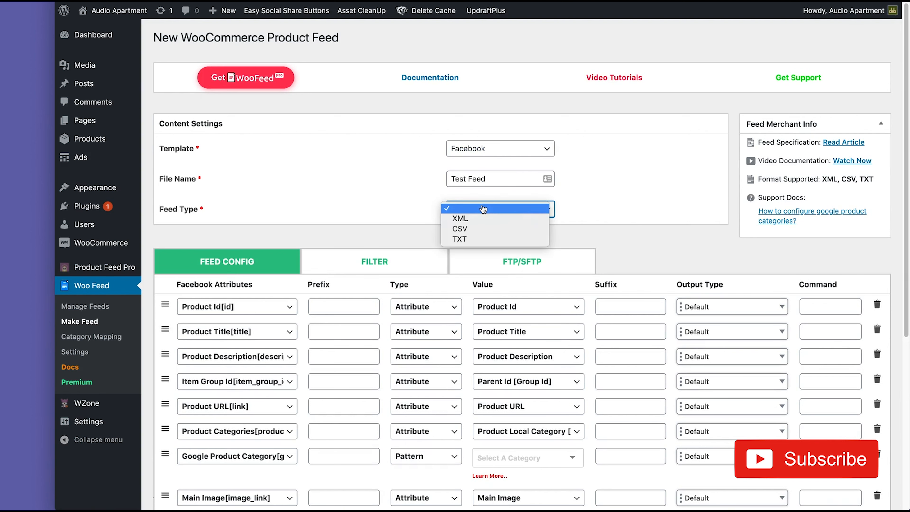
click(481, 230)
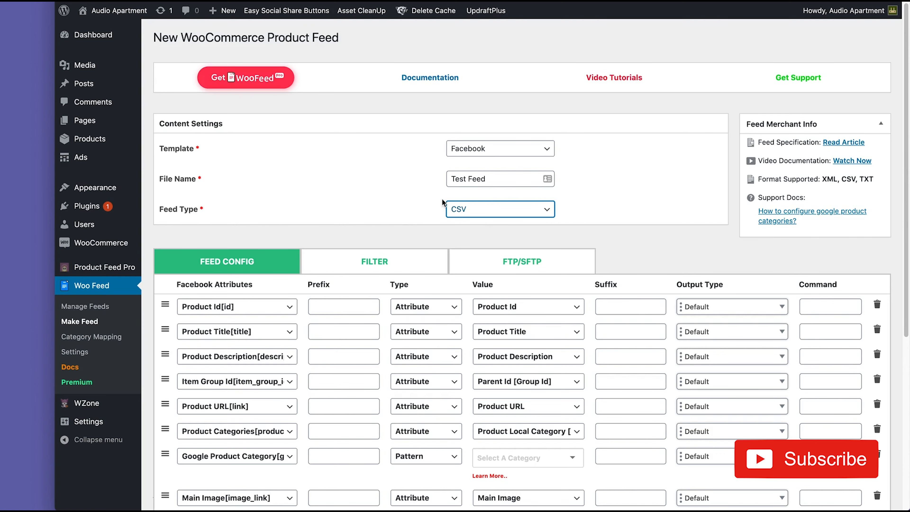
Step: Assign the Drinkware > Mugs Google product category, found by searching 'mug', and generate the feed
scroll(437, 206, down, 2)
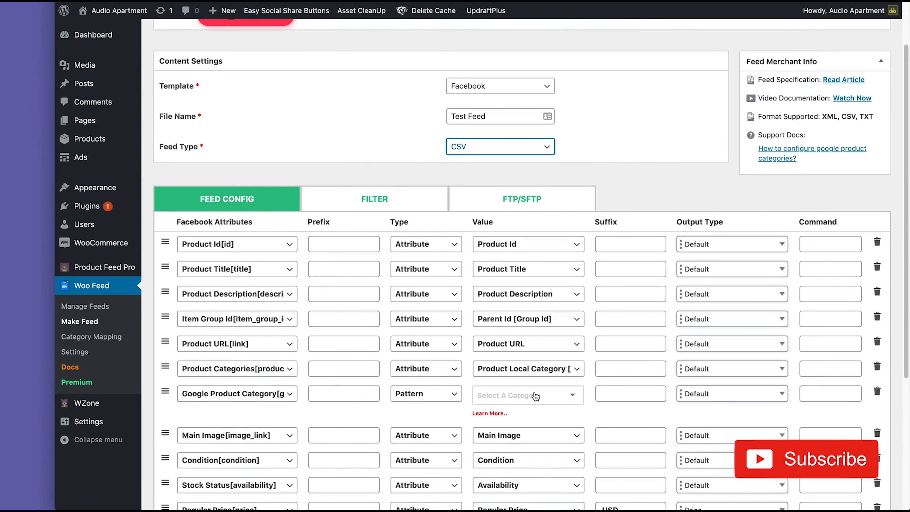
click(535, 395)
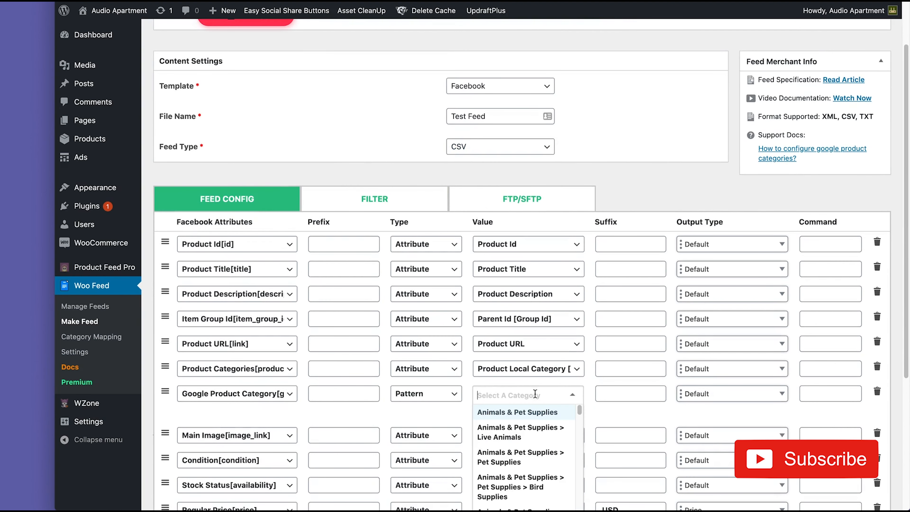
text(mug)
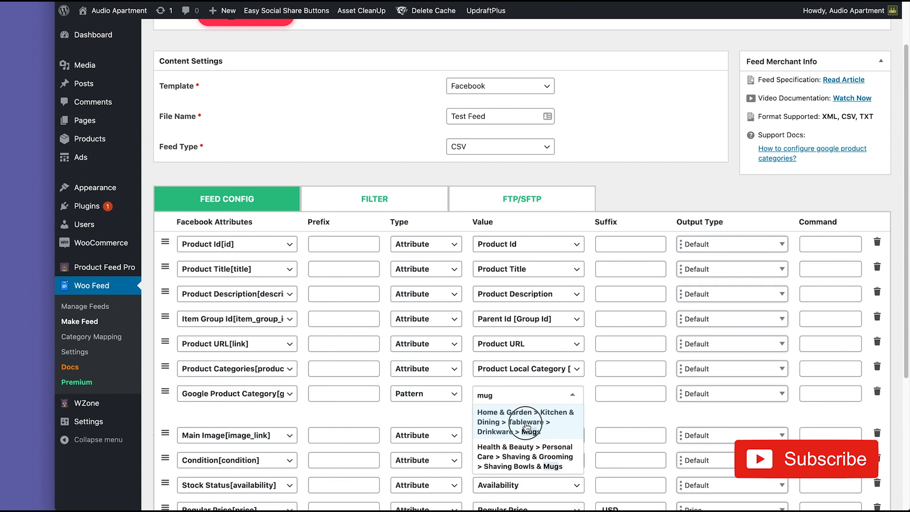
key(Return)
scroll(462, 407, down, 1)
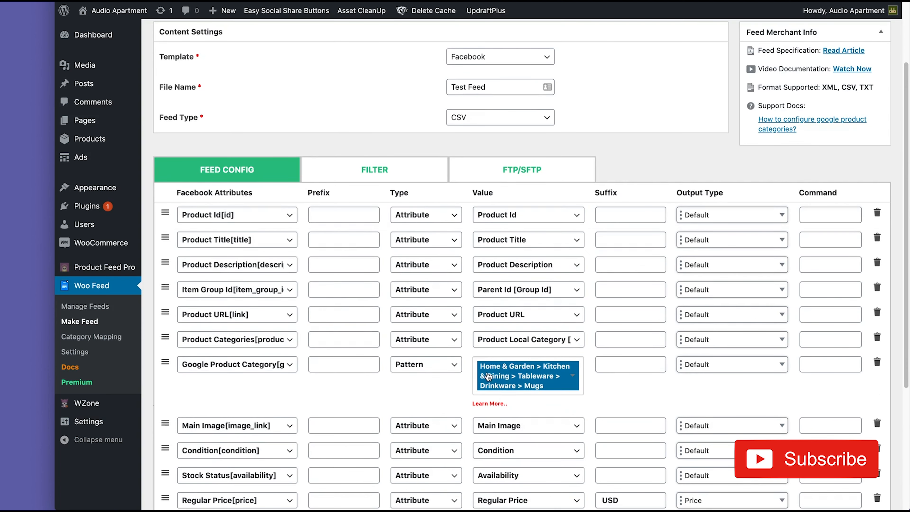
scroll(253, 211, down, 5)
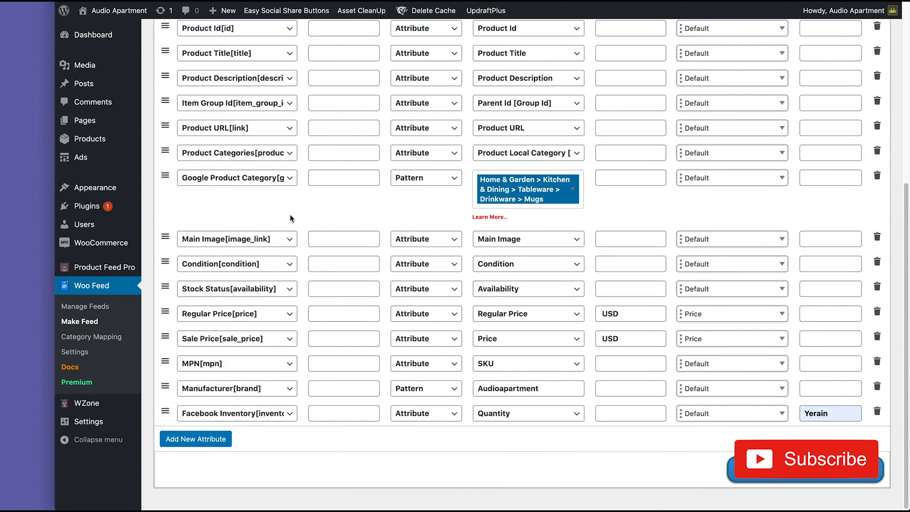
scroll(319, 372, up, 4)
scroll(349, 366, down, 4)
scroll(587, 363, up, 5)
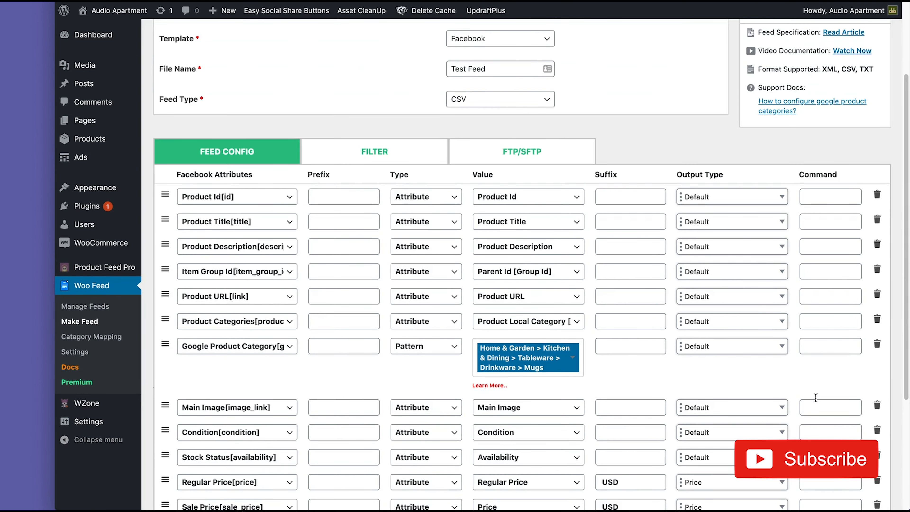
scroll(764, 392, down, 5)
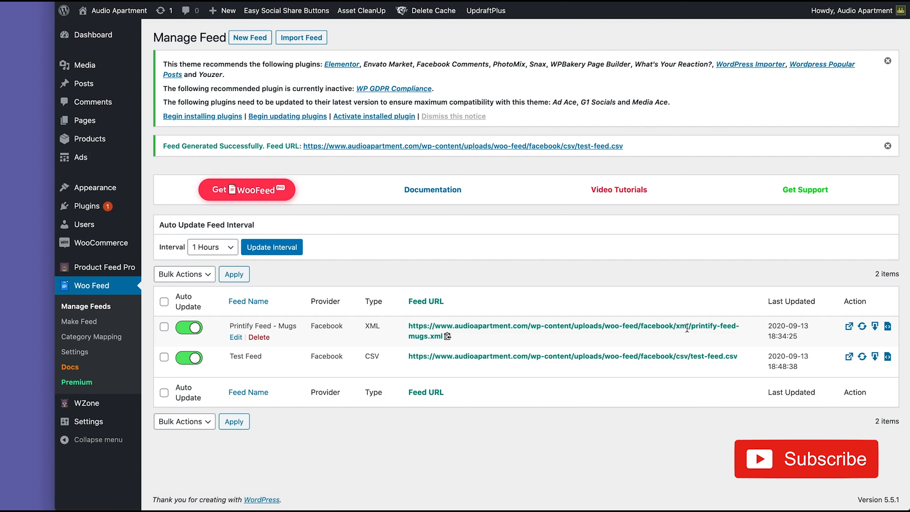
Step: Copy Test Feed's URL from the WooFeed feed list
click(742, 357)
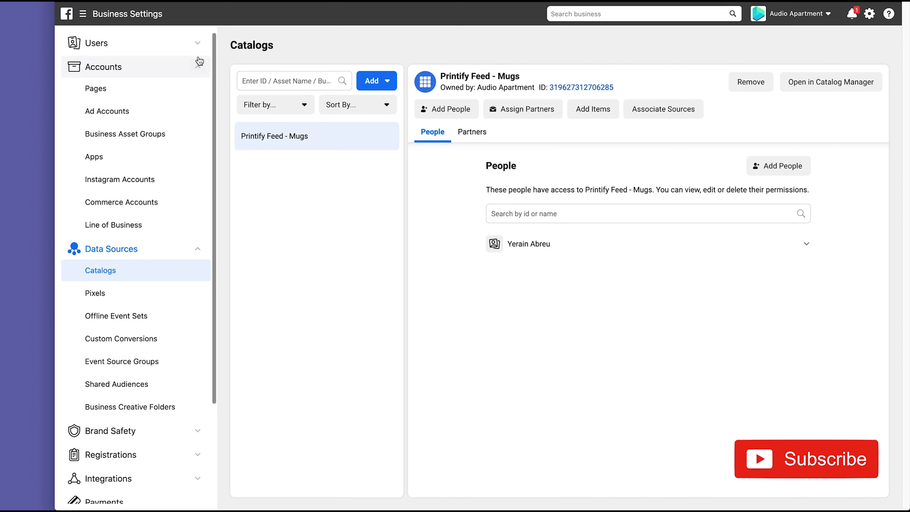
click(380, 1)
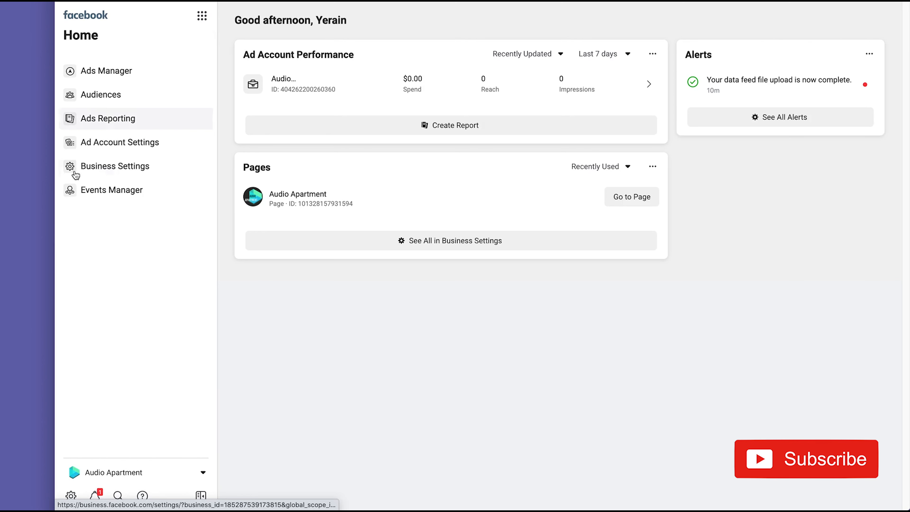
click(104, 174)
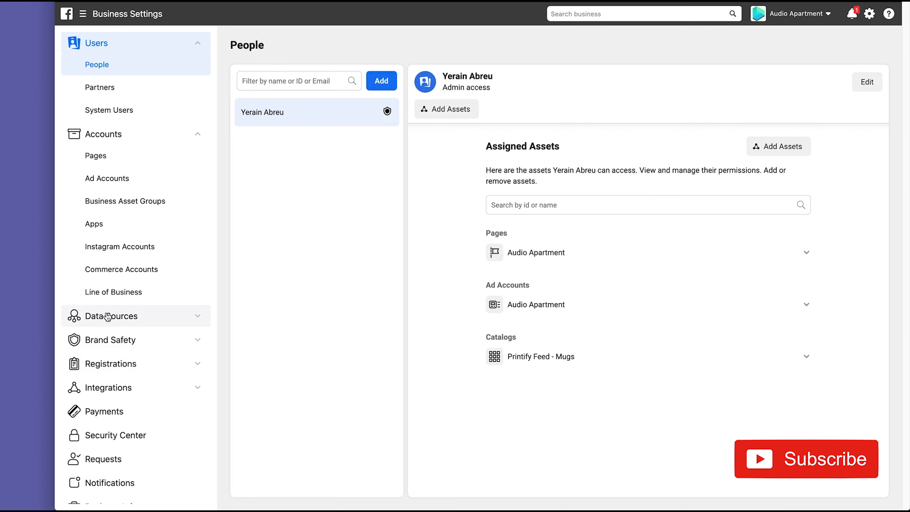
click(152, 319)
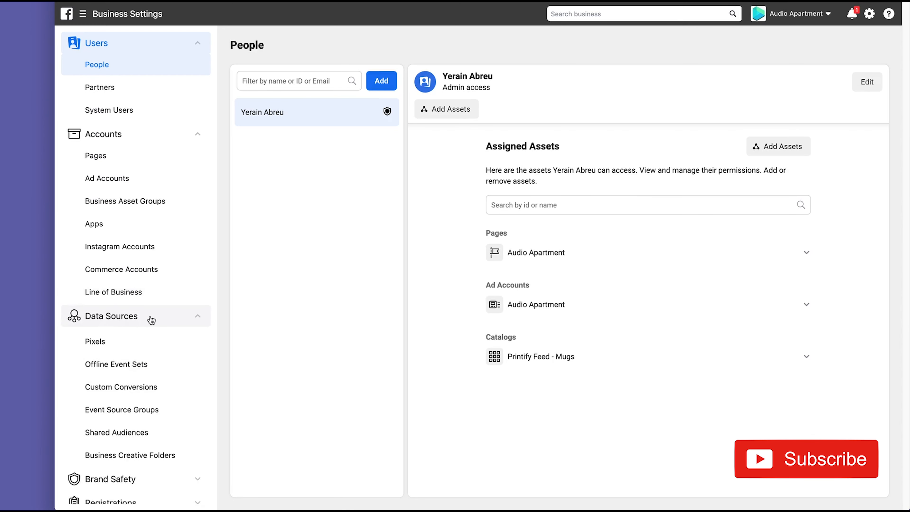
click(108, 337)
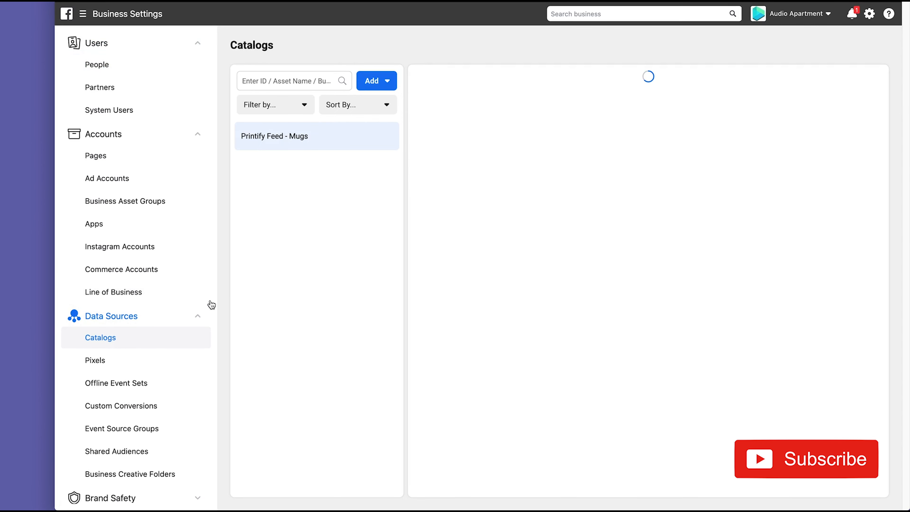
Step: Create a new Facebook catalog named 'test'
click(380, 80)
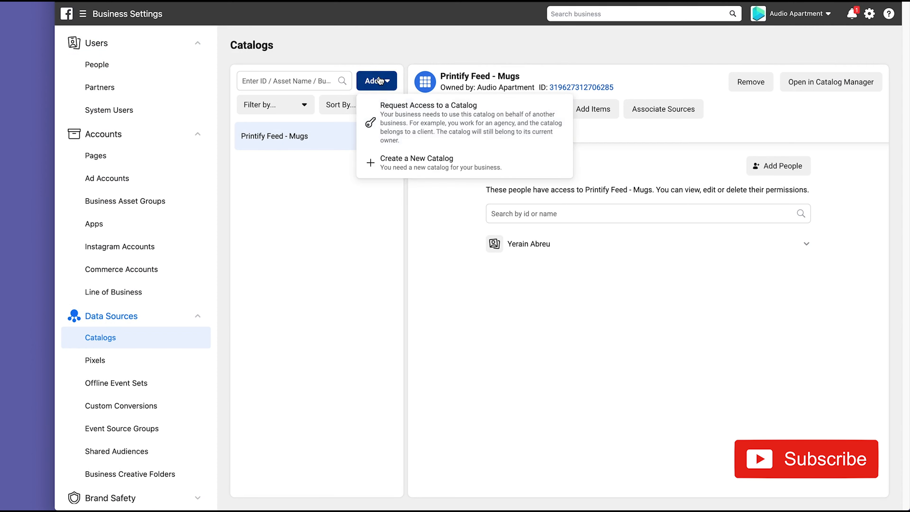
click(386, 163)
click(445, 163)
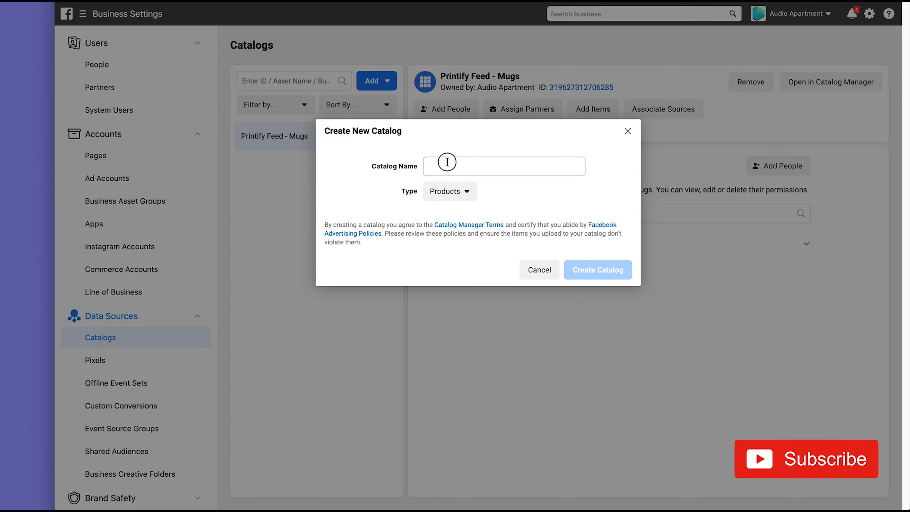
text(test)
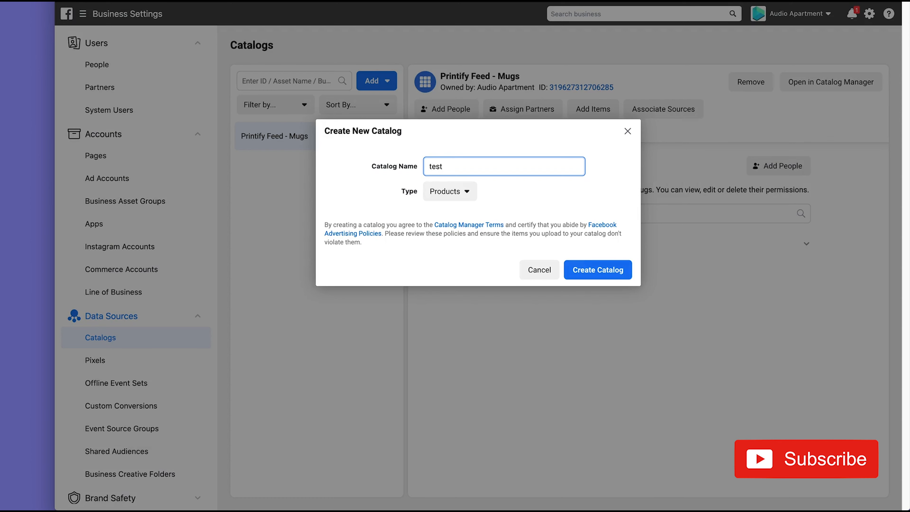
click(587, 268)
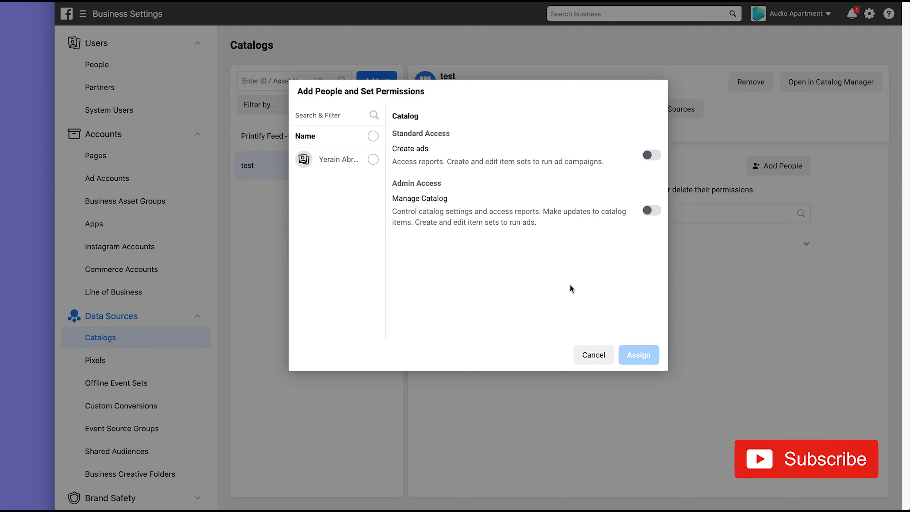
Step: Give the business user full catalog management permission
click(371, 161)
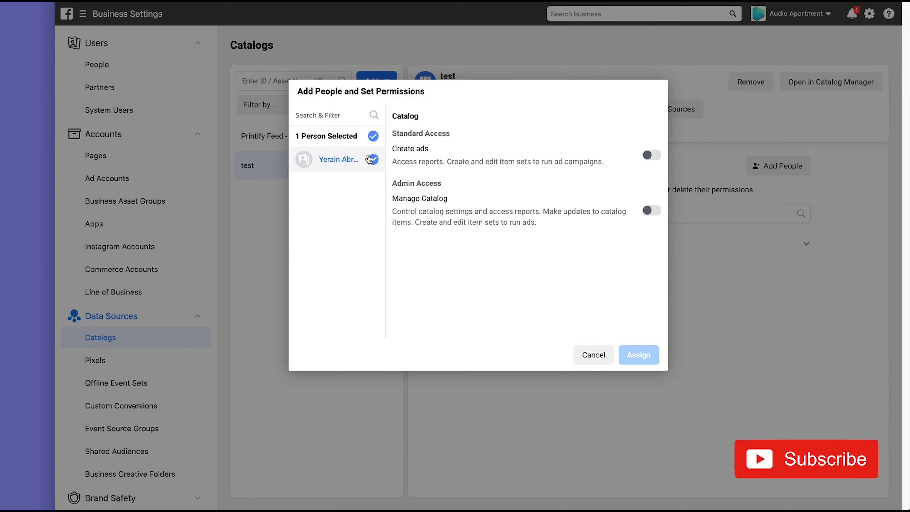
click(650, 211)
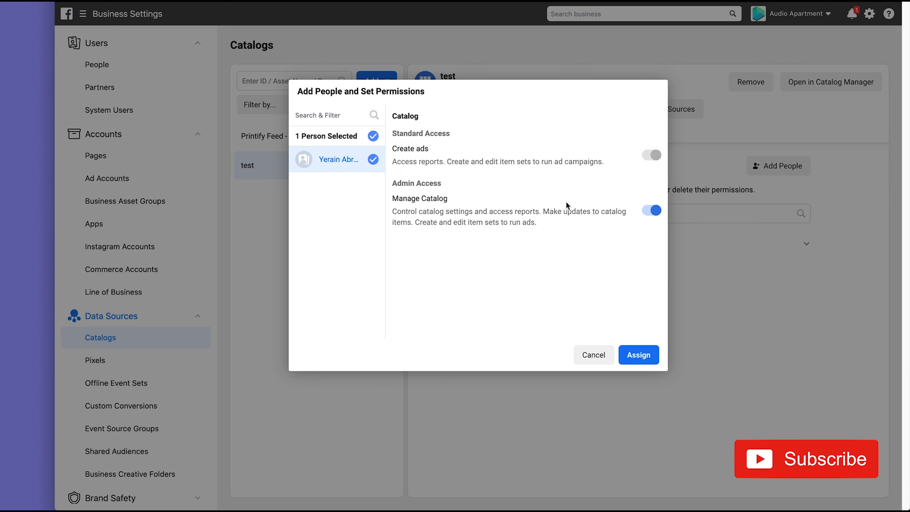
click(635, 354)
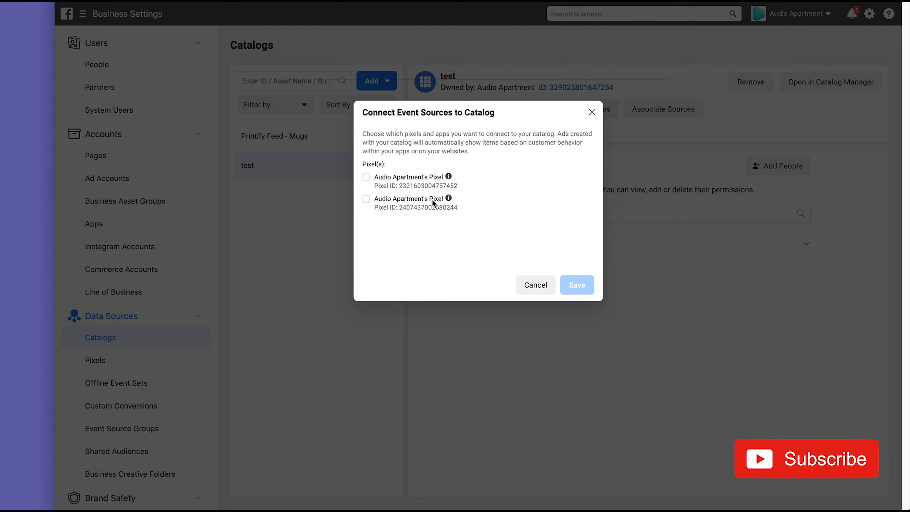
click(367, 199)
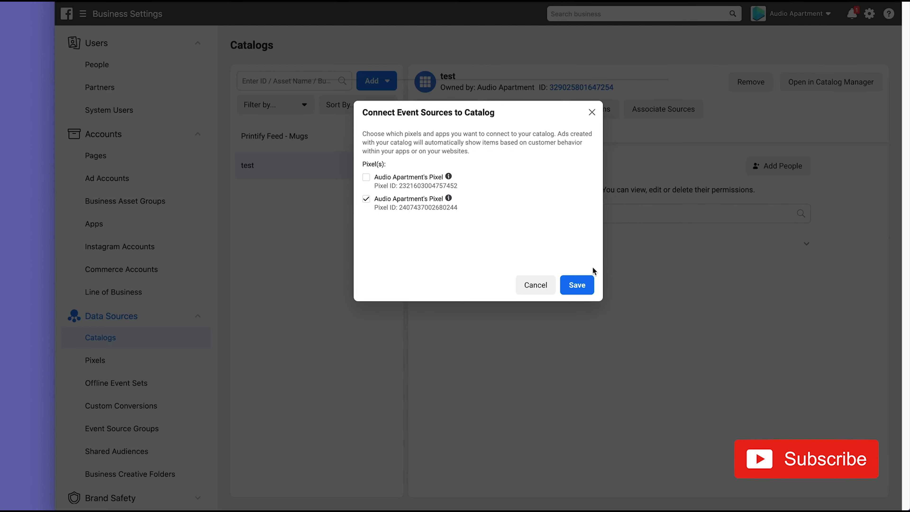
click(577, 285)
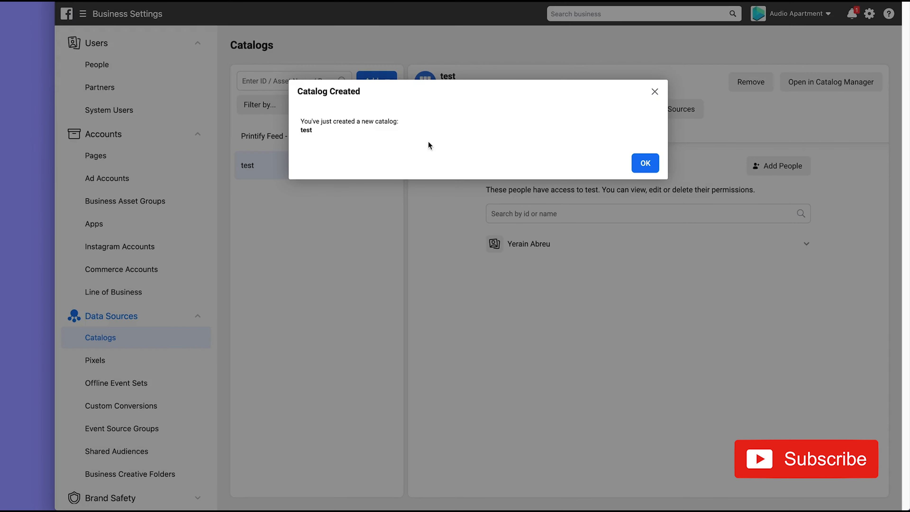
click(645, 163)
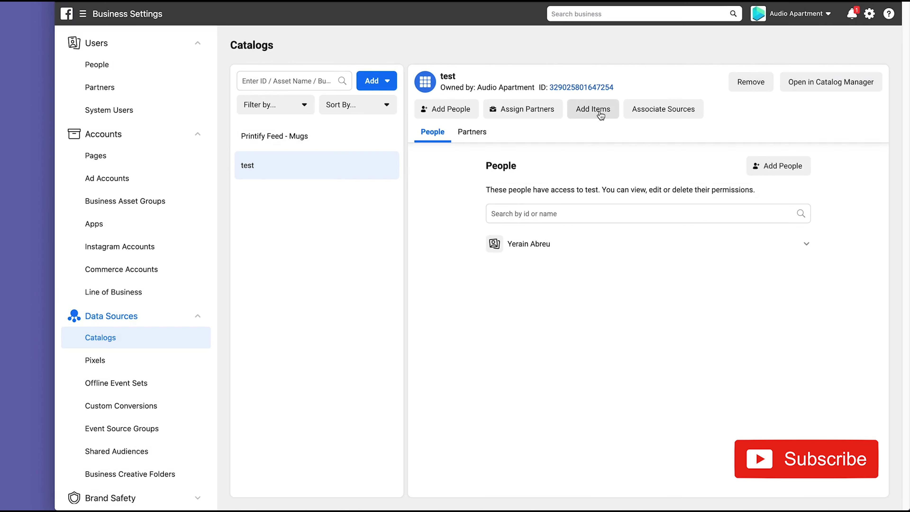
Step: In Catalog Manager, add items to the test catalog via bulk upload as a scheduled website feed
click(831, 81)
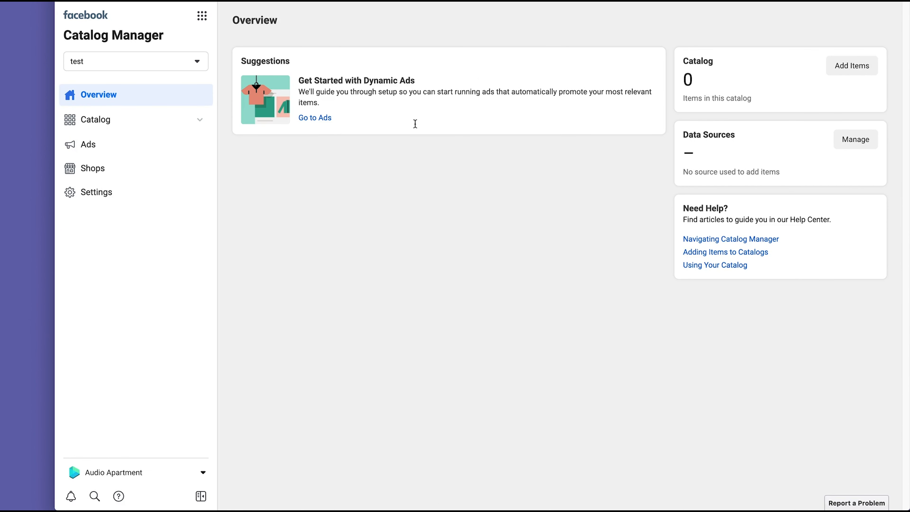
click(863, 64)
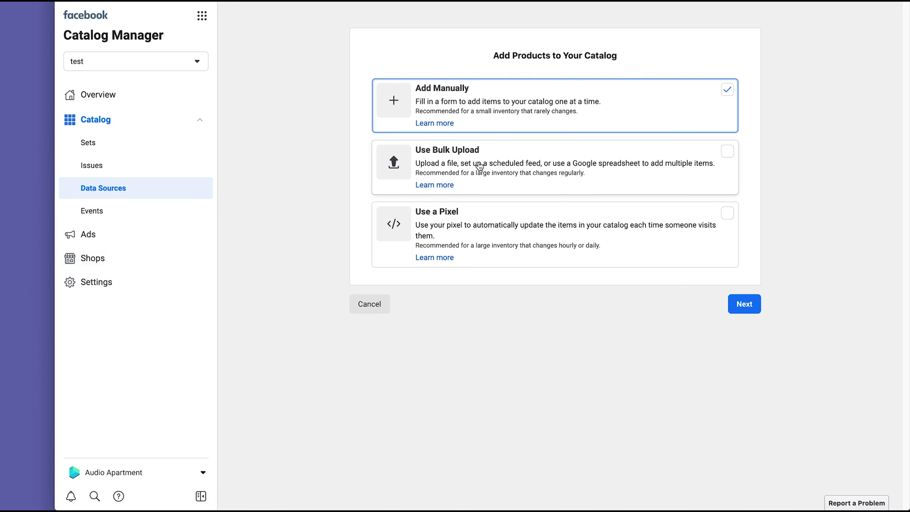
click(498, 164)
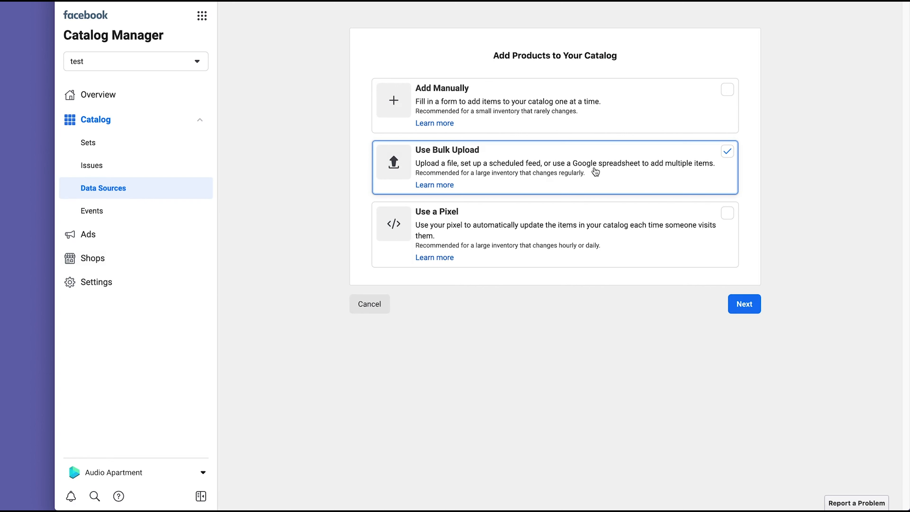
click(749, 305)
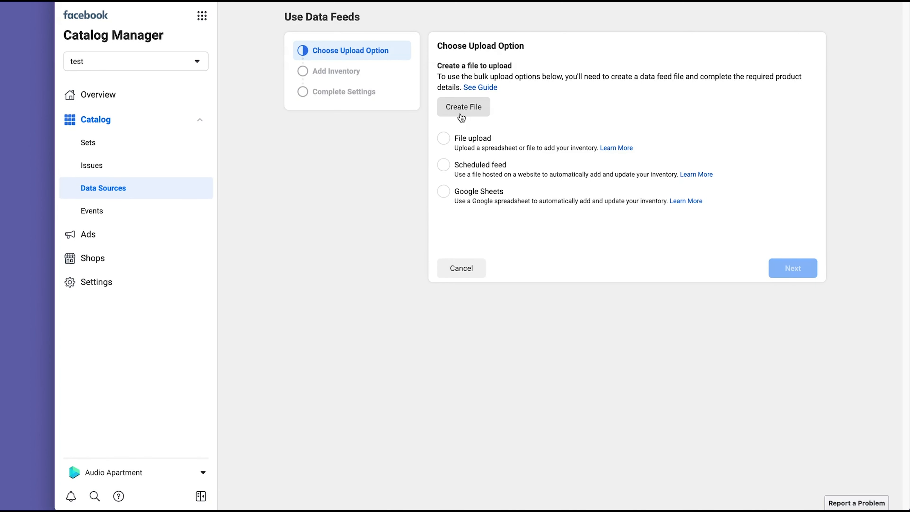
click(444, 166)
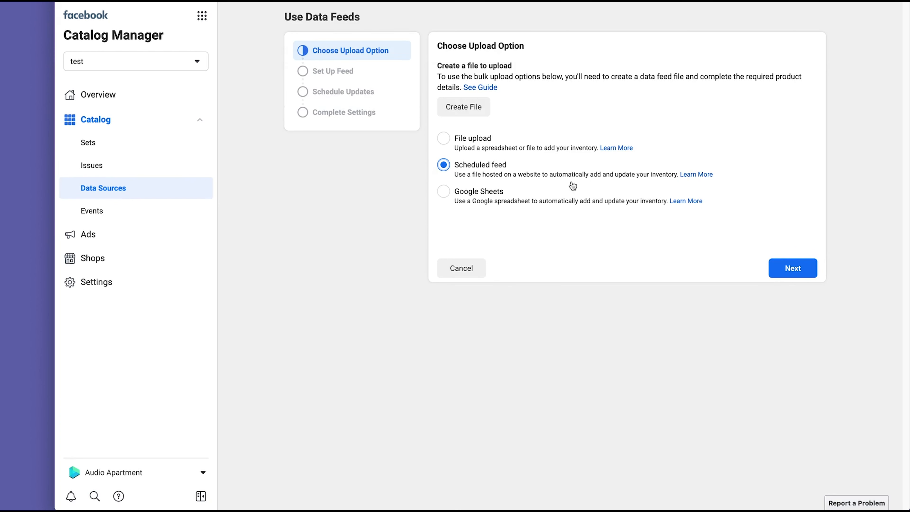
click(804, 275)
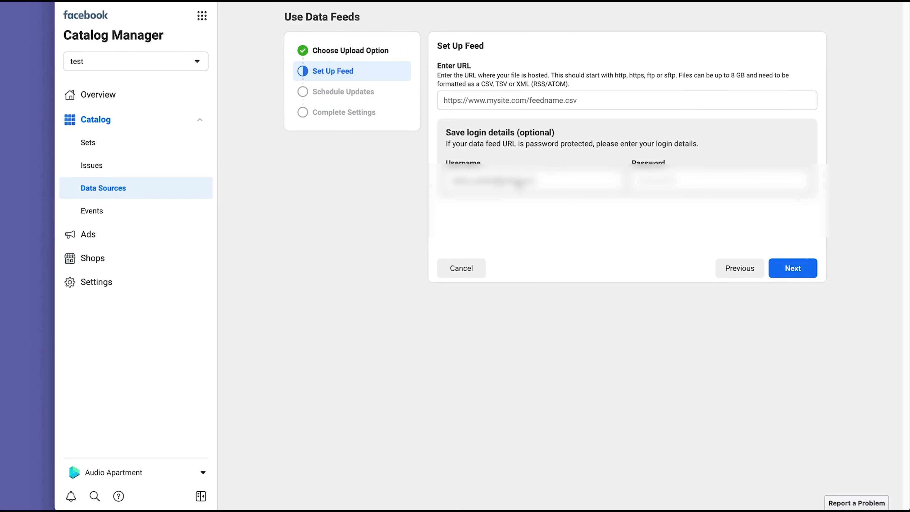
Step: Clear the autofilled username and password, then paste the feed URL into Enter URL
triple_click(550, 181)
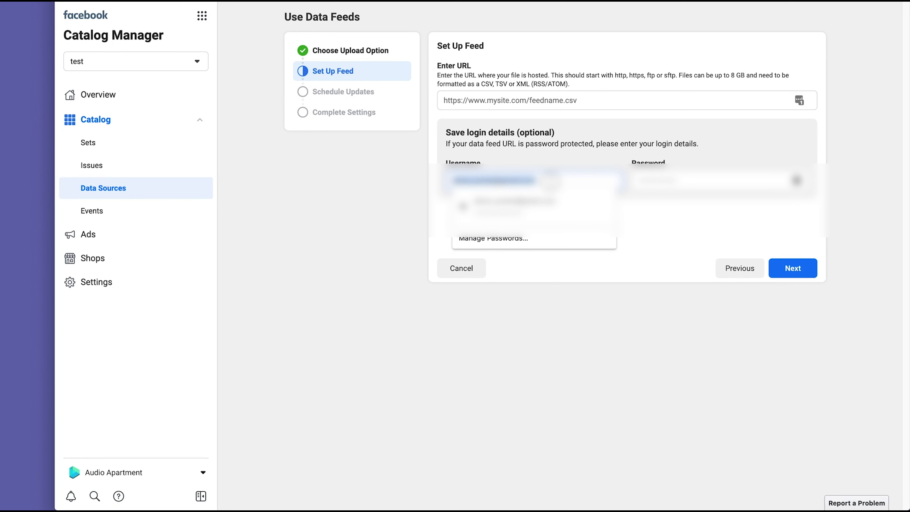
key(BackSpace)
click(666, 182)
click(670, 197)
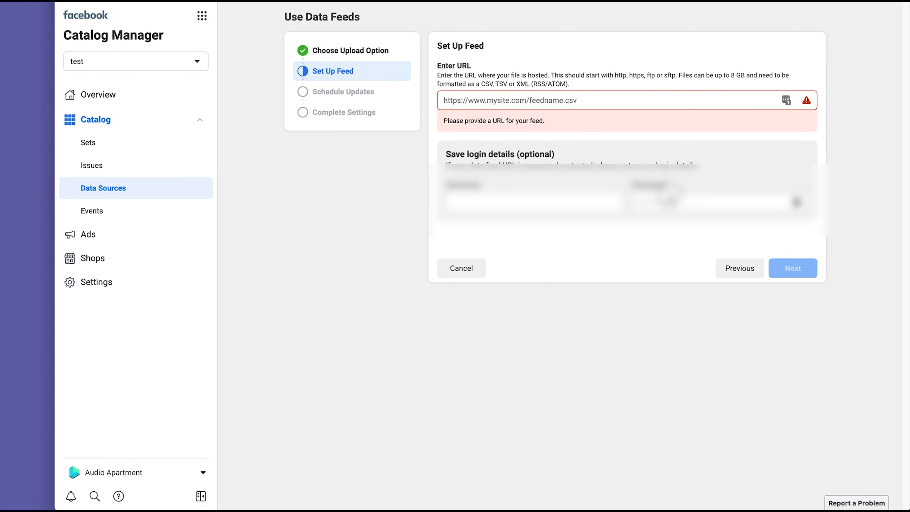
double_click(671, 202)
key(BackSpace)
click(547, 100)
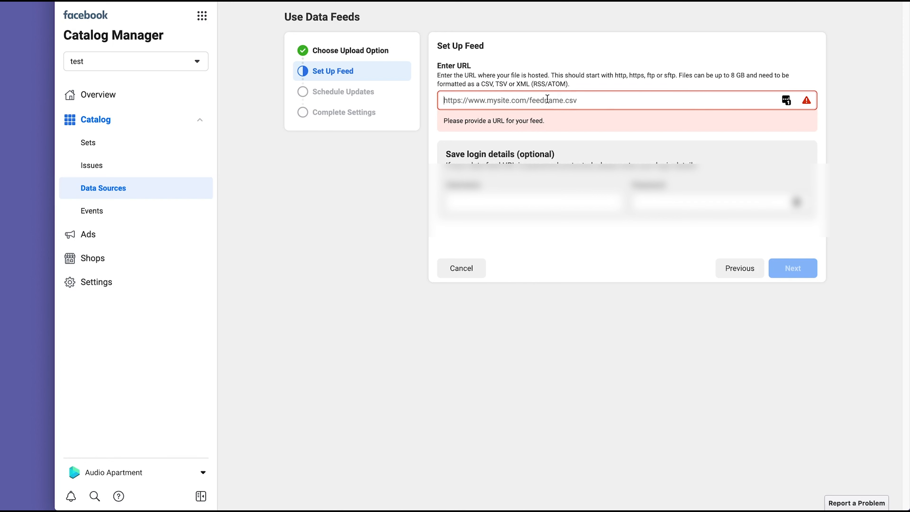
text(https://www.audioapartment.com/wp-content/uploads/woo-feed/facebook/csv/test-feed.csv)
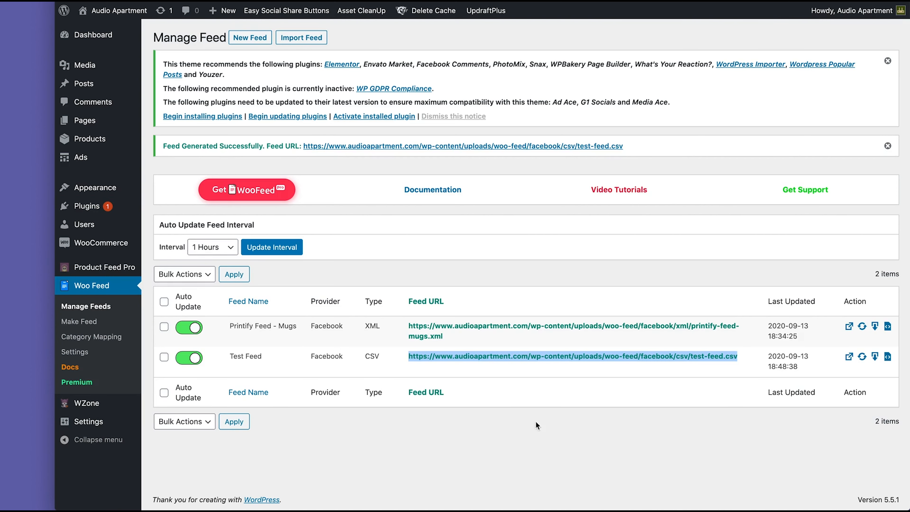
Step: Continue past the feed URL step with the test-feed.csv URL filled in
click(548, 448)
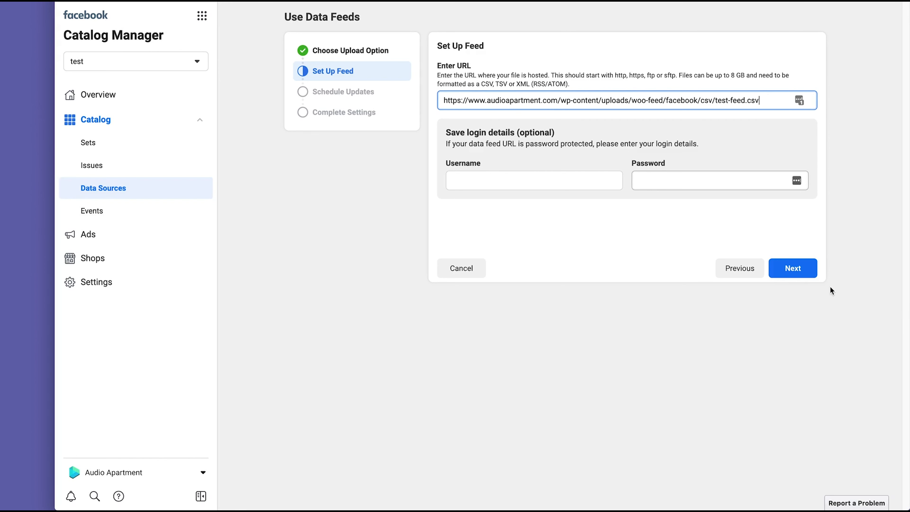
click(809, 276)
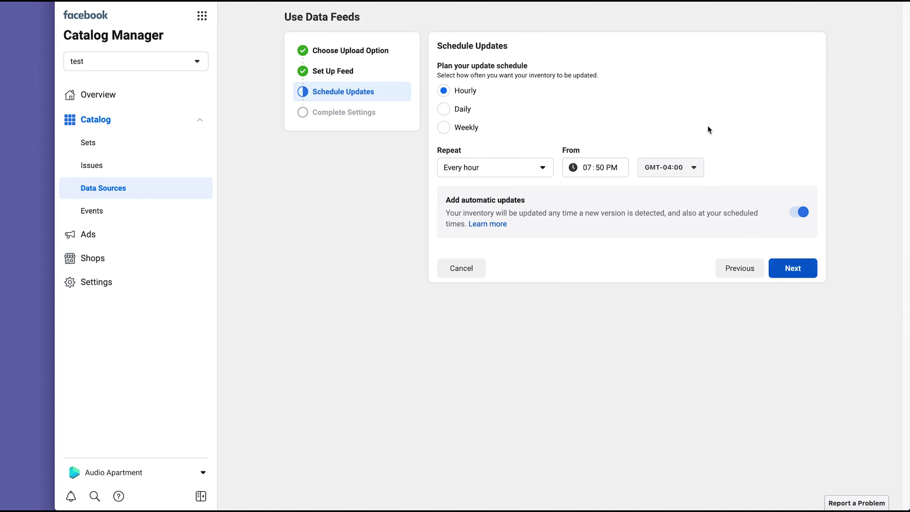
Step: Keep the hourly schedule, rename the data source to 'test source' and upload it
click(814, 273)
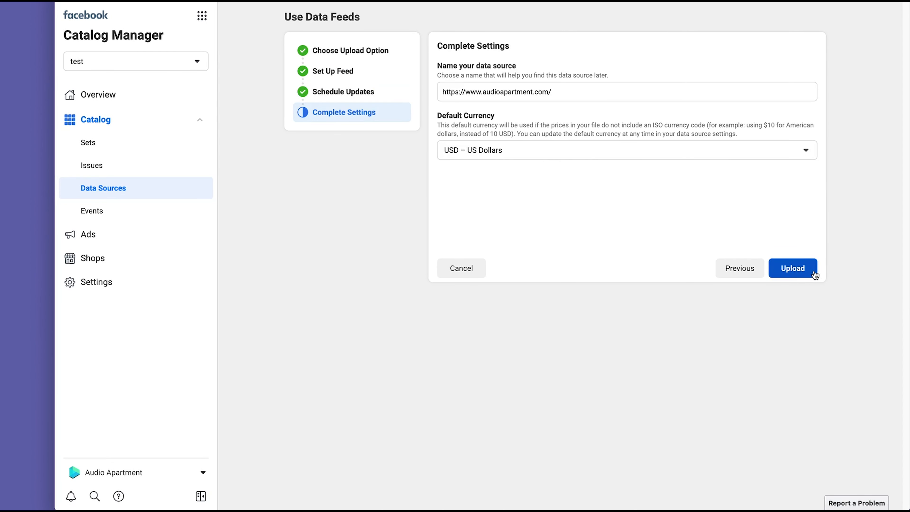
triple_click(618, 96)
text(test source)
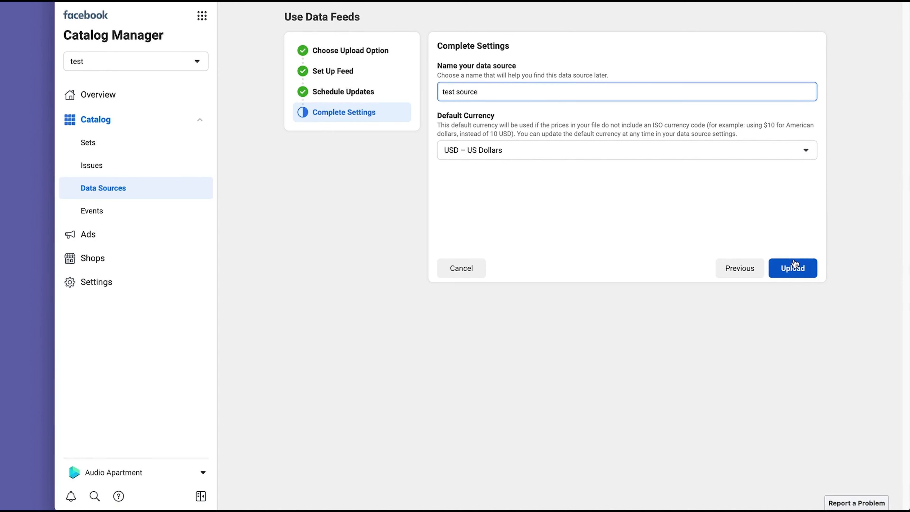
click(802, 273)
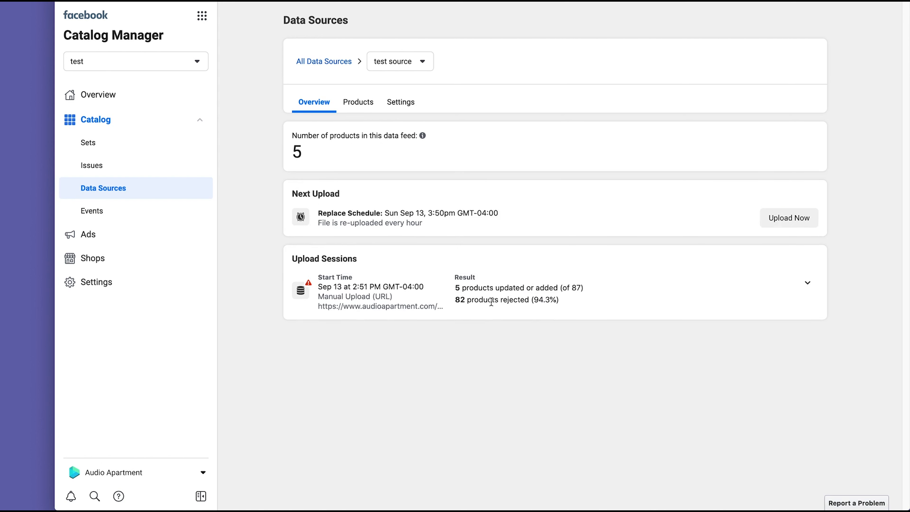
Step: Expand the upload session's results and view the report on the 82 rejected products
drag(456, 303, 473, 301)
click(498, 299)
drag(532, 300, 460, 298)
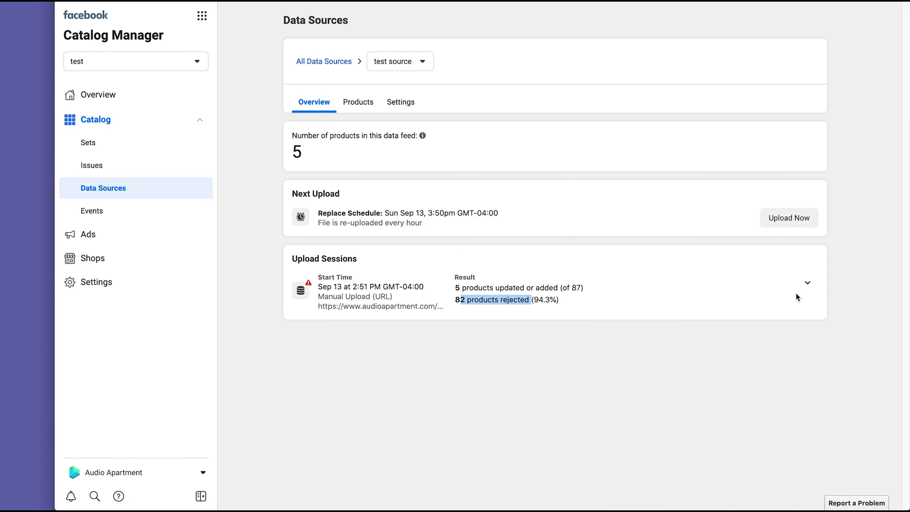
click(807, 283)
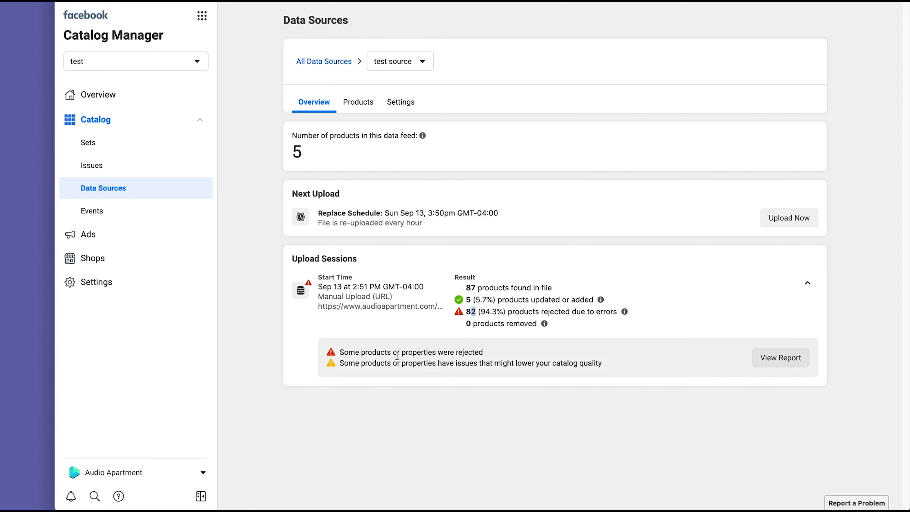
click(781, 359)
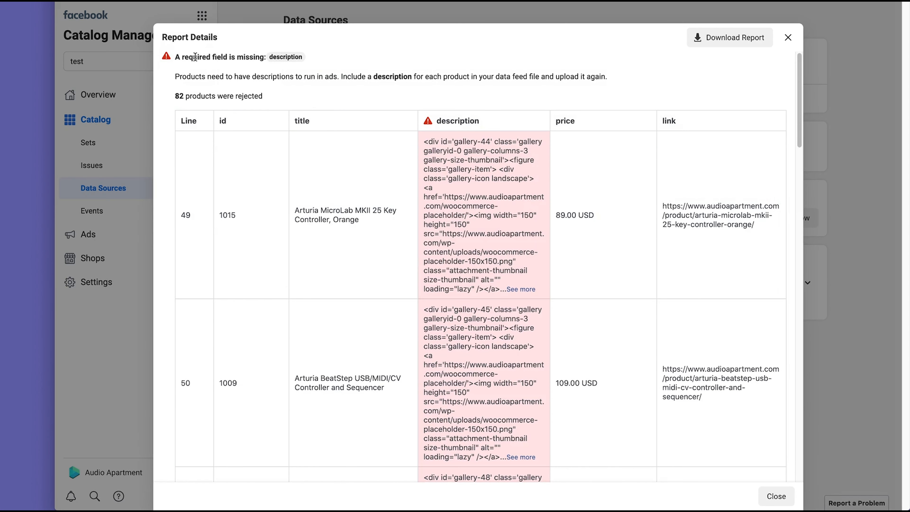
Step: Inspect the report's missing description field, the HTML in descriptions and the too-long description warning
drag(189, 57, 273, 57)
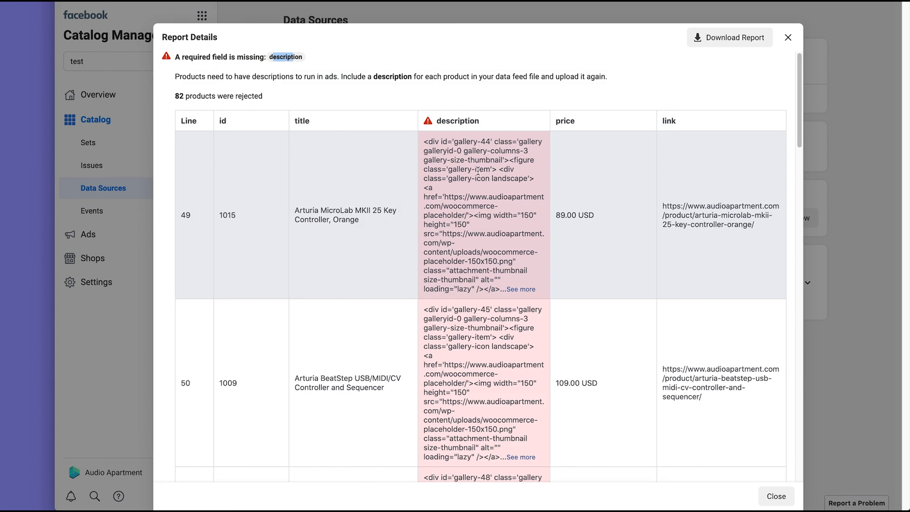
mouse_move(429, 144)
mouse_down()
mouse_move(465, 181)
mouse_move(492, 177)
mouse_move(435, 143)
mouse_up()
scroll(462, 197, down, 15)
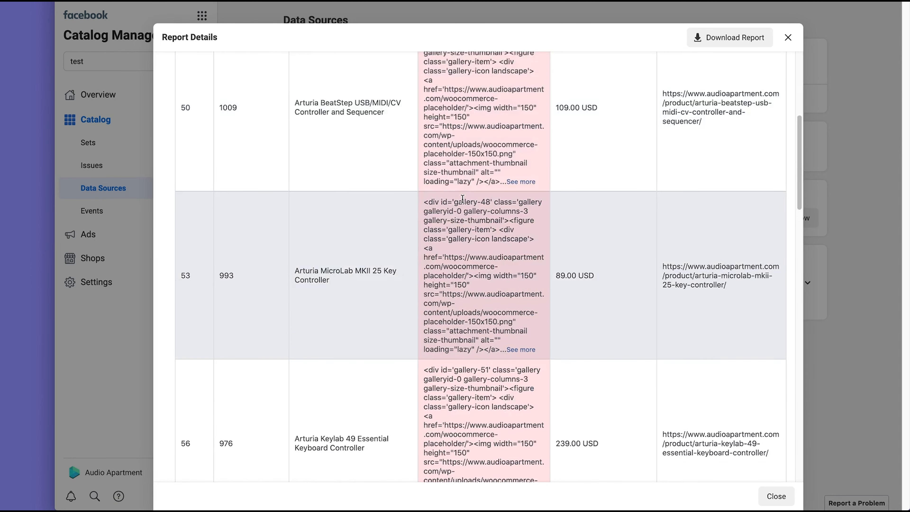
scroll(462, 199, up, 20)
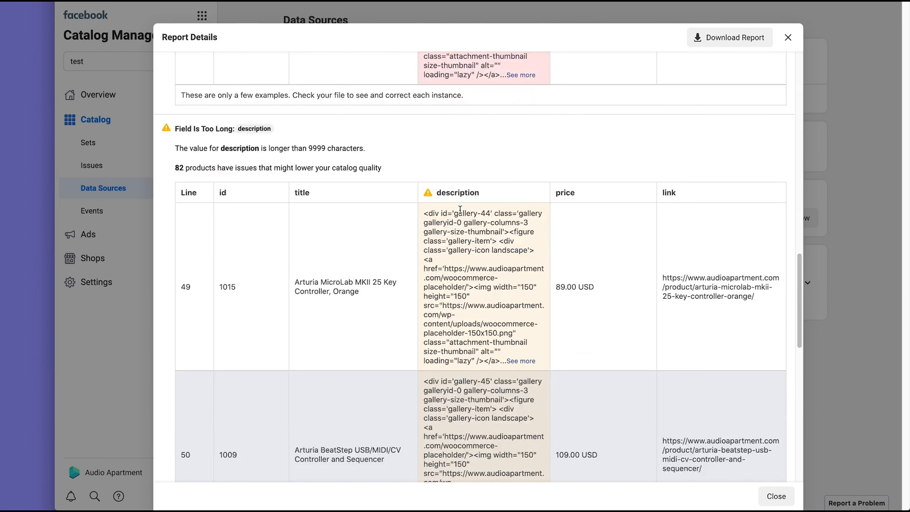
drag(184, 269, 265, 286)
click(222, 285)
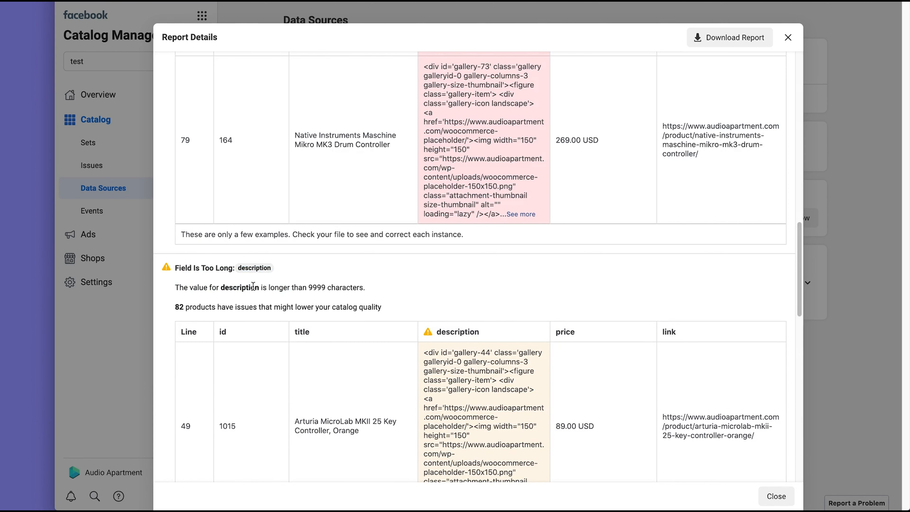
drag(206, 288, 346, 289)
click(478, 354)
Step: Expand row 49's full description to inspect its code, then close the Report Details dialog
scroll(478, 354, down, 4)
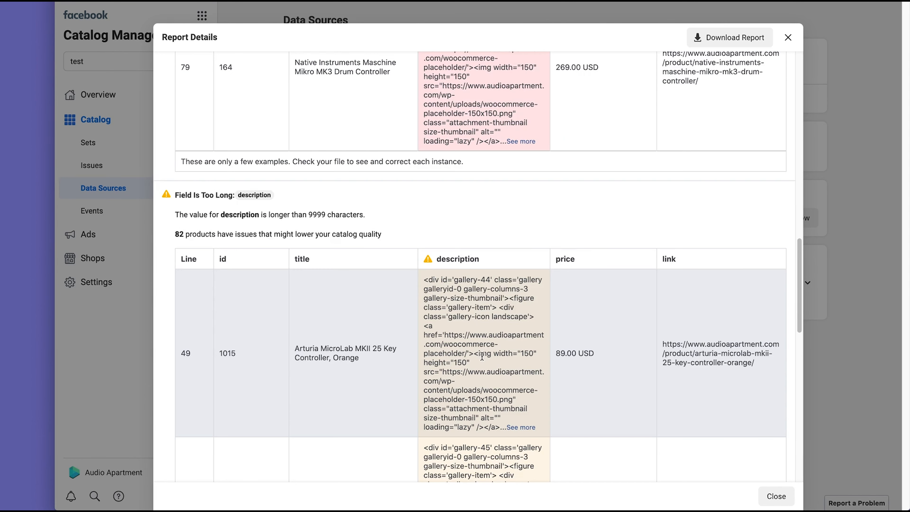
click(521, 364)
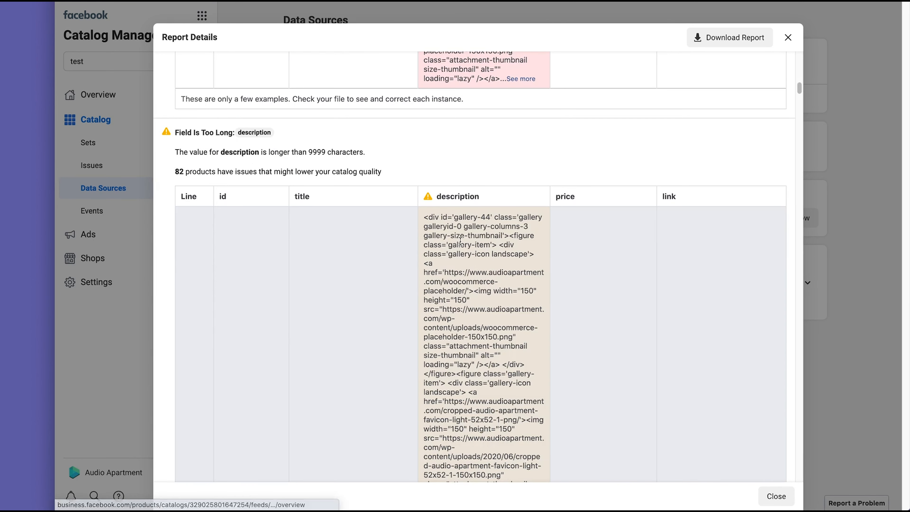
drag(455, 236, 503, 342)
scroll(488, 337, down, 8)
scroll(501, 339, up, 10)
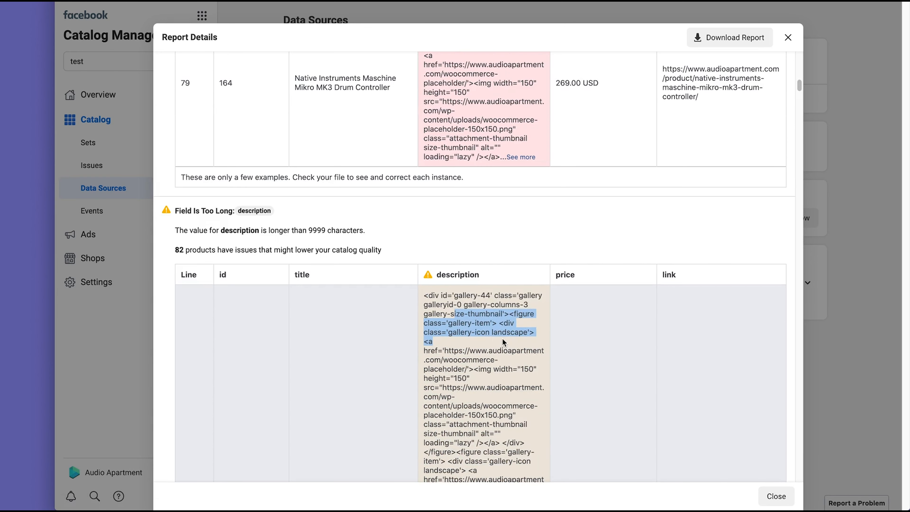
click(489, 323)
scroll(490, 323, up, 20)
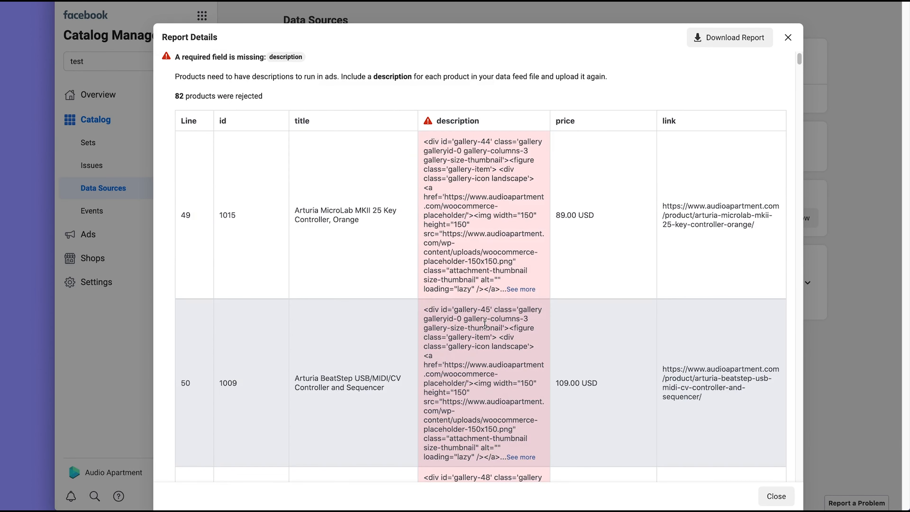
click(790, 38)
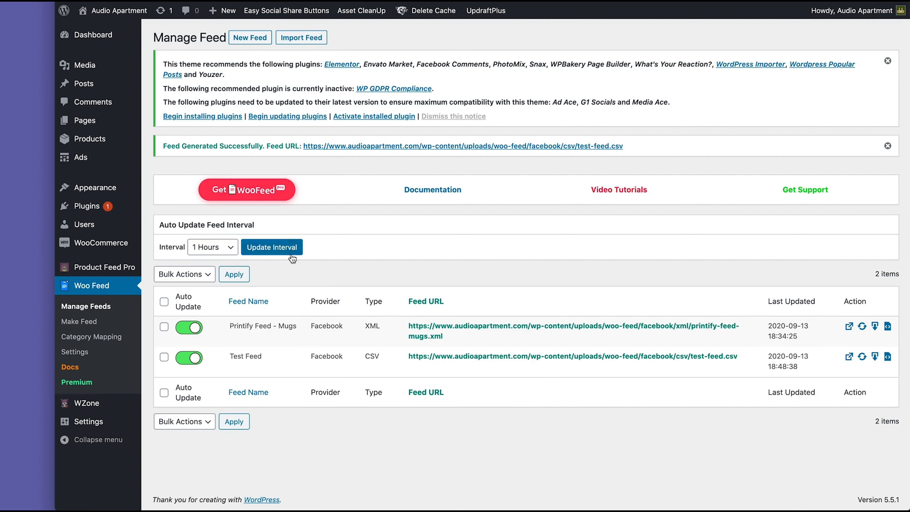
Step: Start a new WooFeed product feed from the Manage Feeds list
click(245, 41)
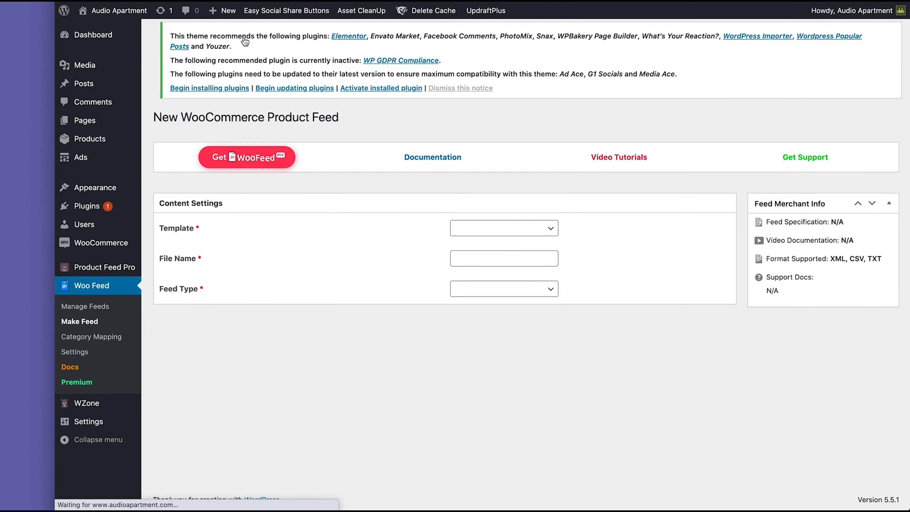
Step: Choose the Facebook template, name the file 'New Feed' and set the feed type to XML
click(514, 231)
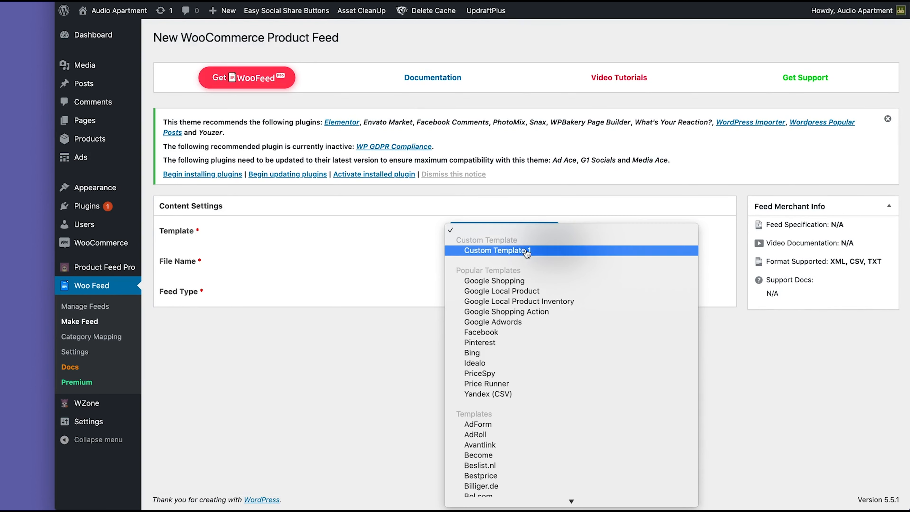
click(501, 333)
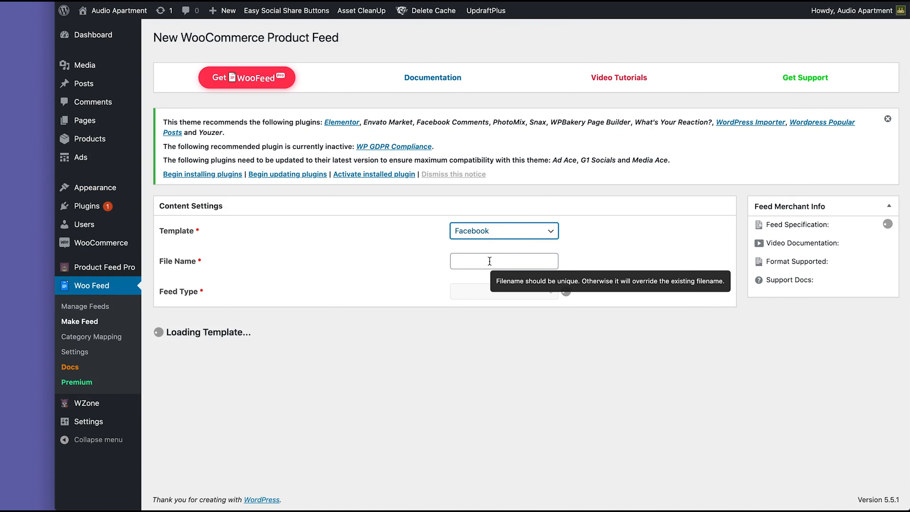
click(521, 262)
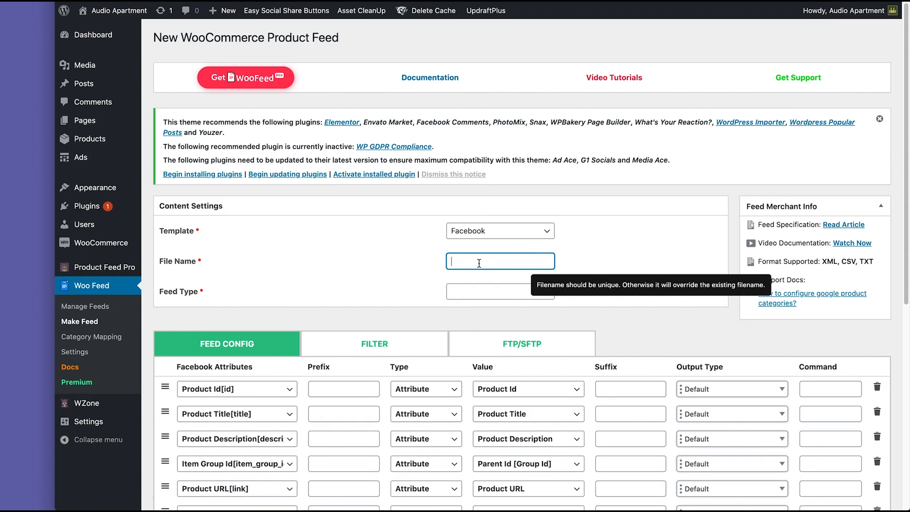
text(New Feed)
click(489, 291)
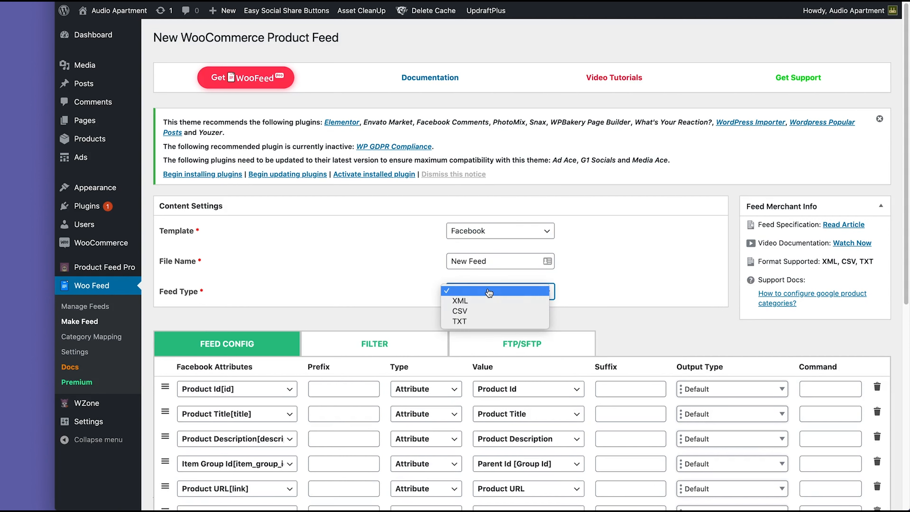
click(462, 300)
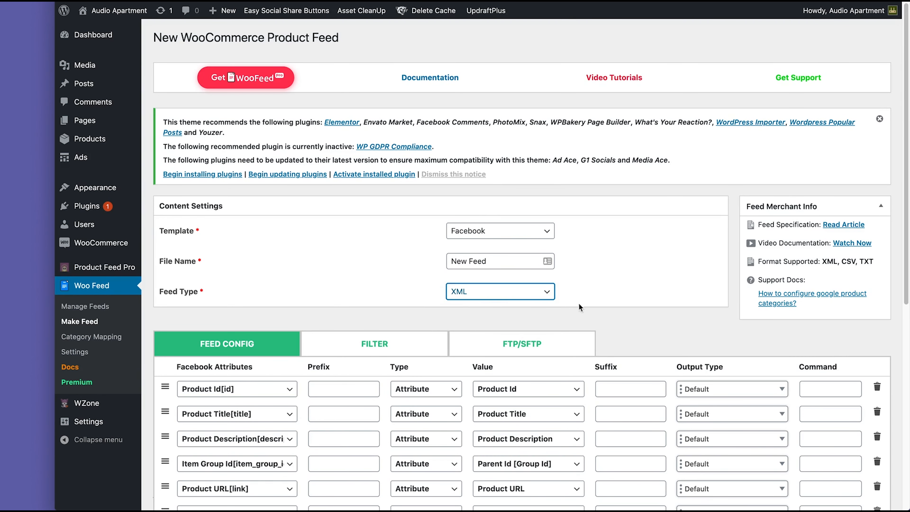
Step: Add Strip Tags to Product Description's output type, then update and generate the feed
scroll(419, 319, down, 3)
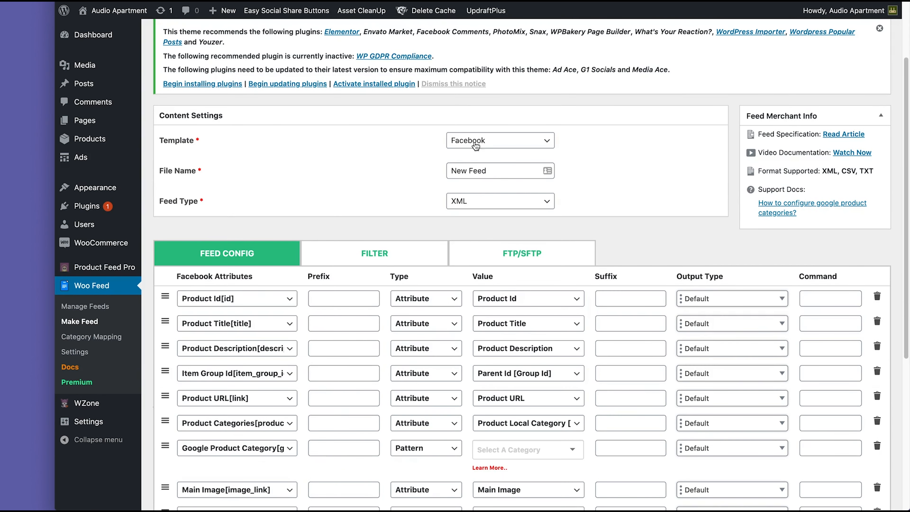
scroll(411, 292, down, 3)
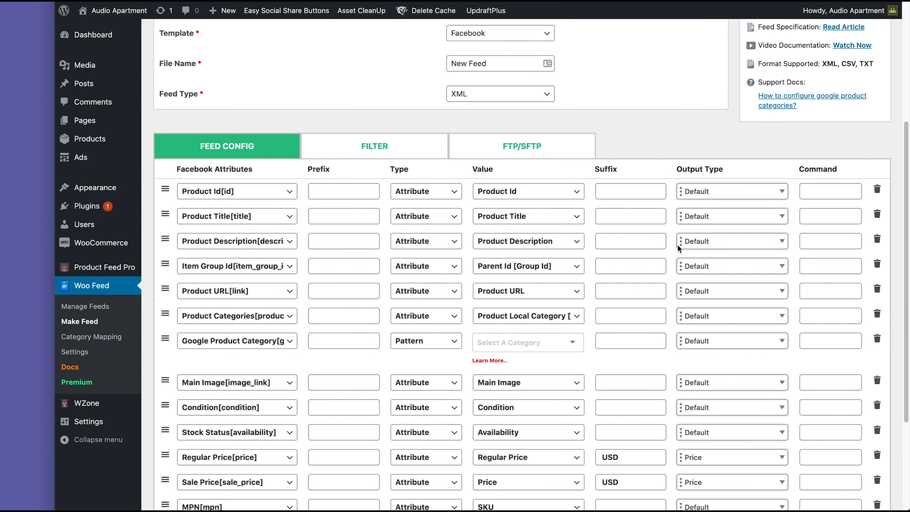
click(727, 245)
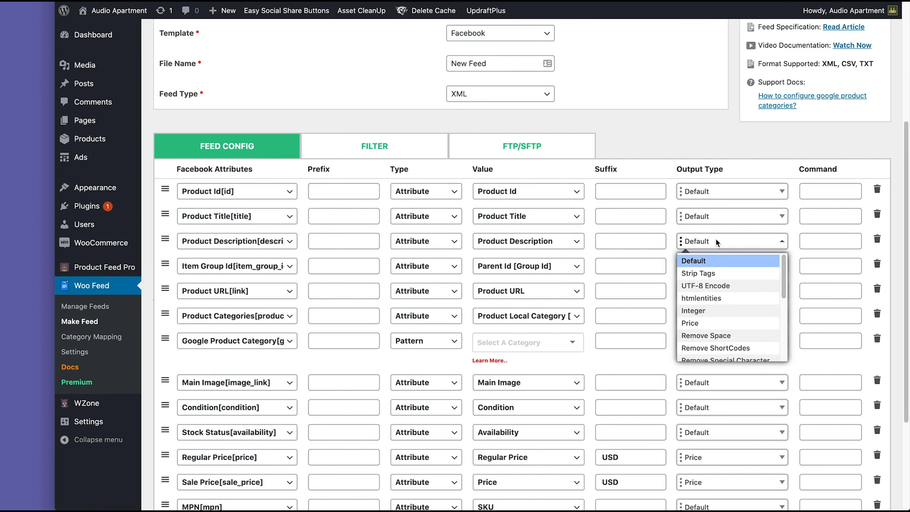
click(703, 274)
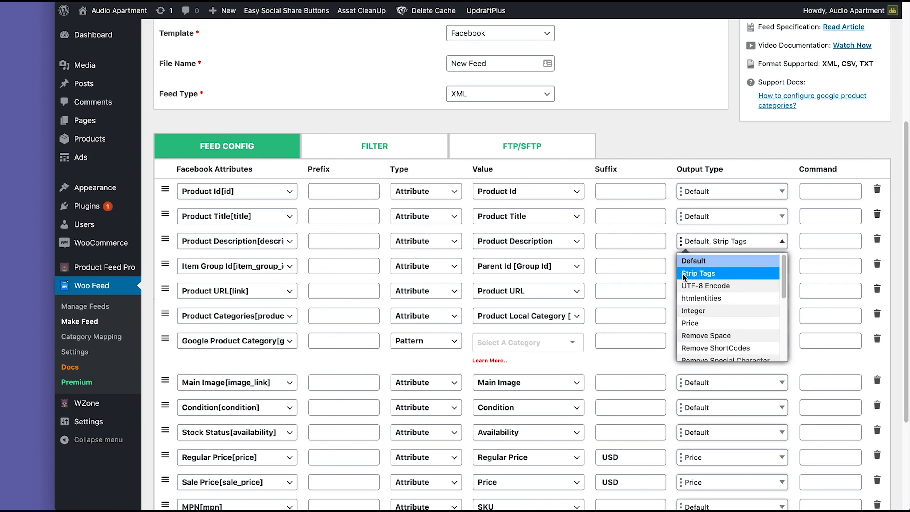
click(644, 125)
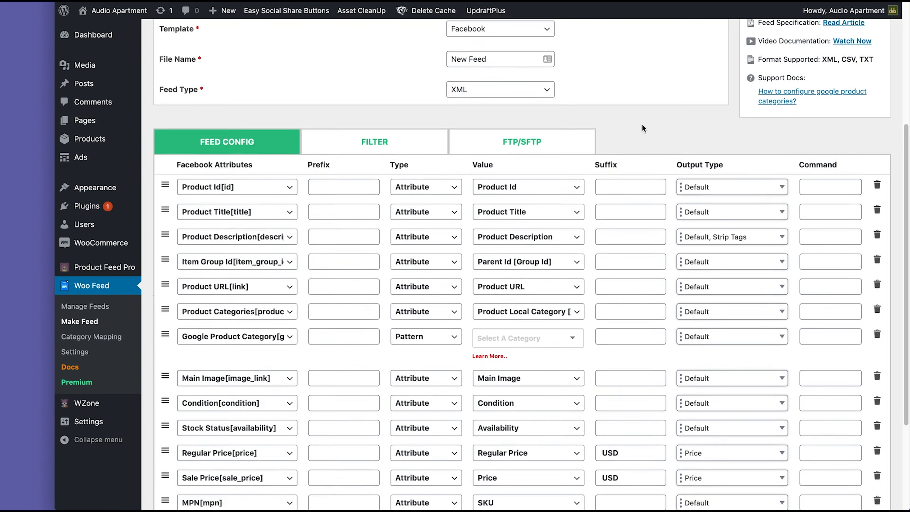
scroll(609, 161, down, 5)
click(775, 476)
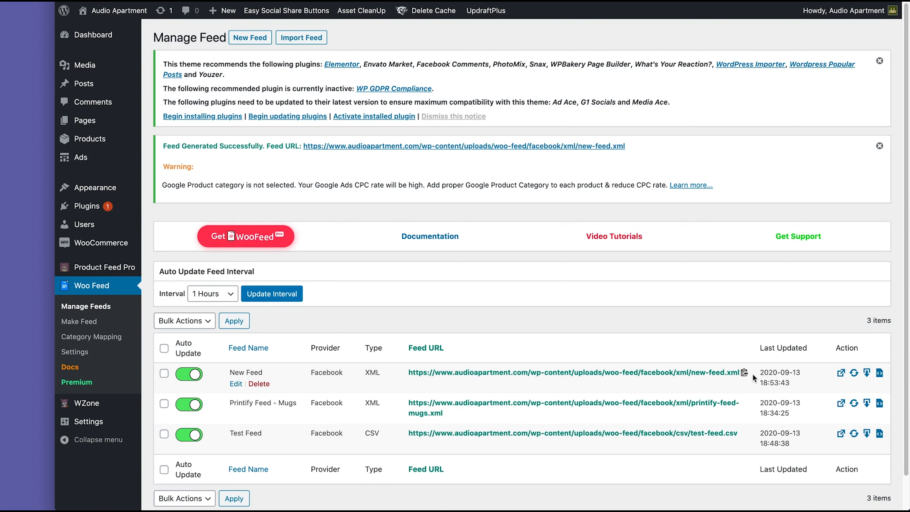
Step: Copy the New Feed XML file's URL from the Manage Feeds list
click(745, 373)
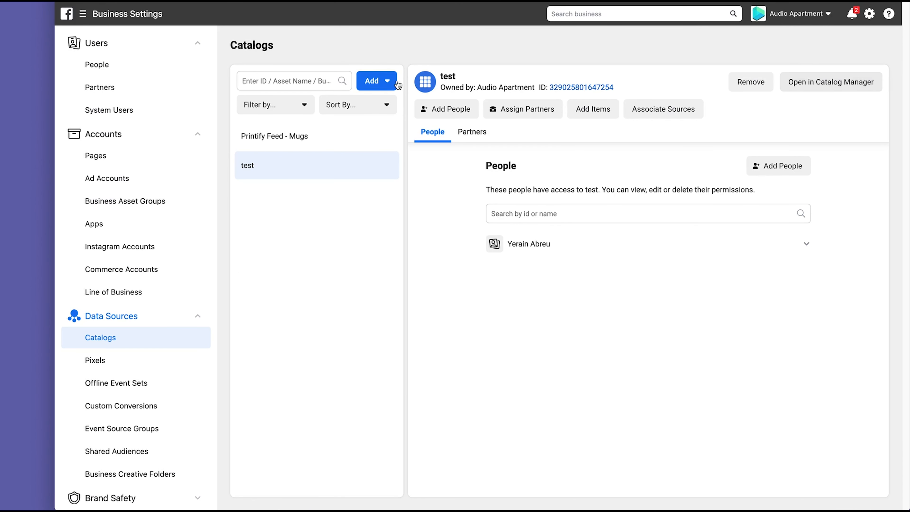
Step: Create a new product catalog named 'new feed'
click(385, 81)
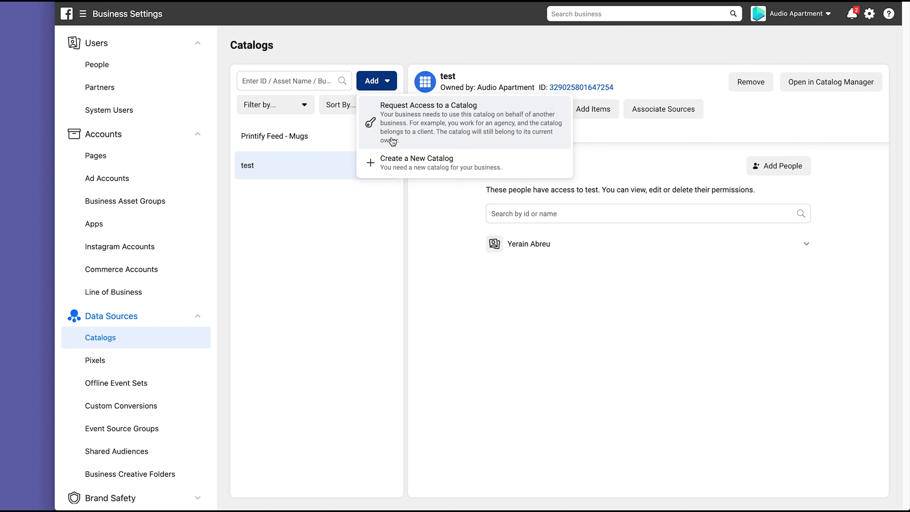
click(430, 162)
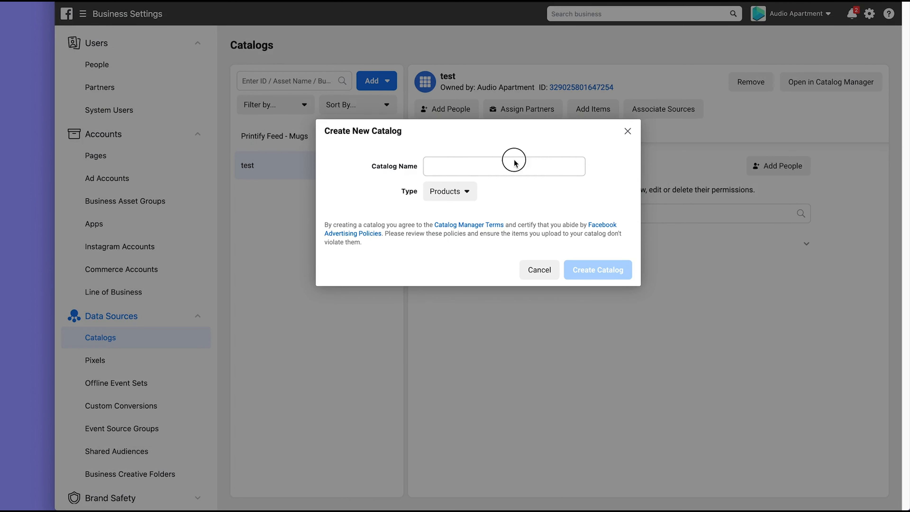
click(491, 167)
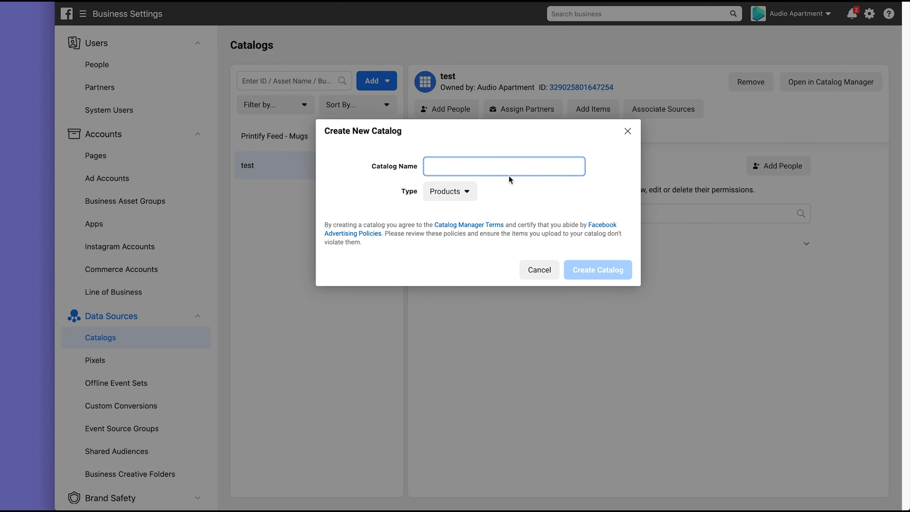
text(new feed)
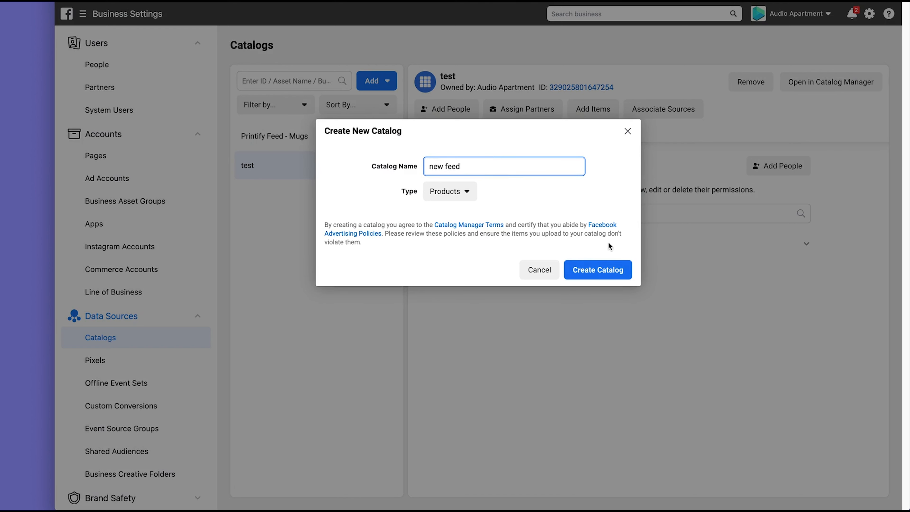
click(630, 266)
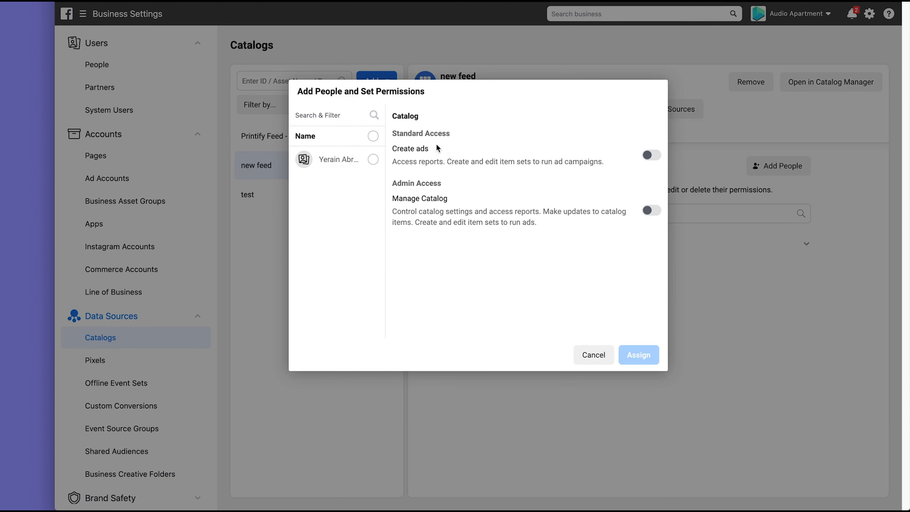
Step: Give the selected person Manage Catalog access, connect the second pixel, and start adding products
click(358, 159)
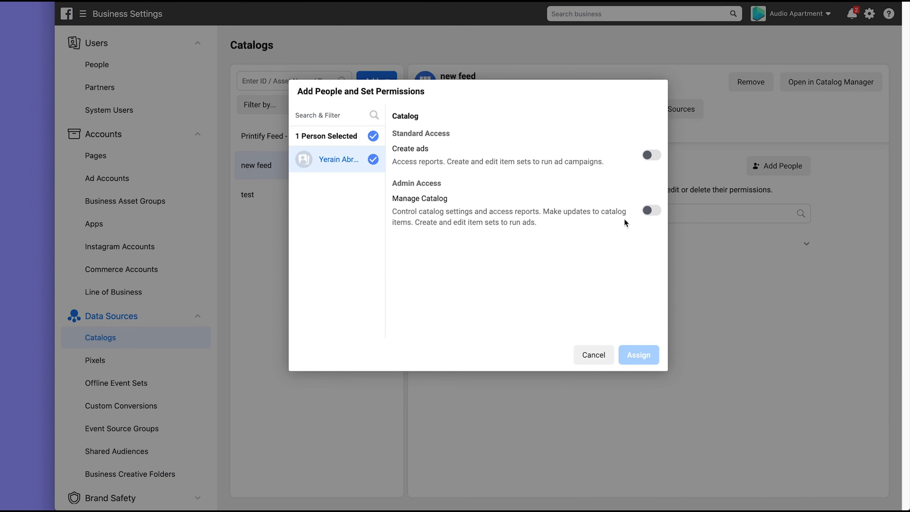
click(651, 211)
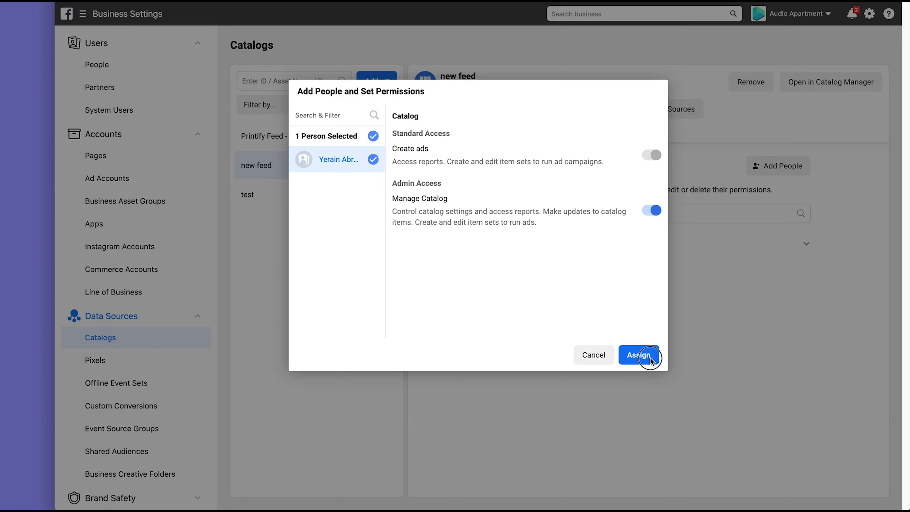
click(642, 354)
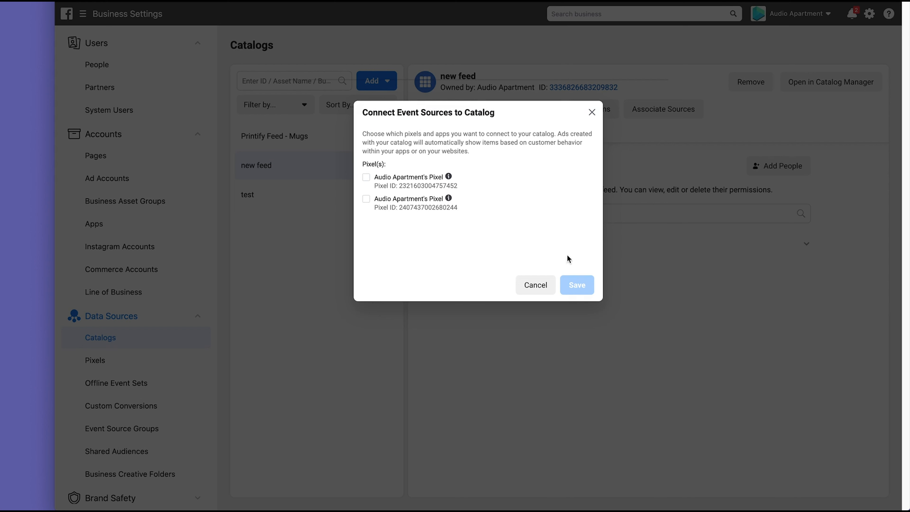
click(369, 201)
click(581, 286)
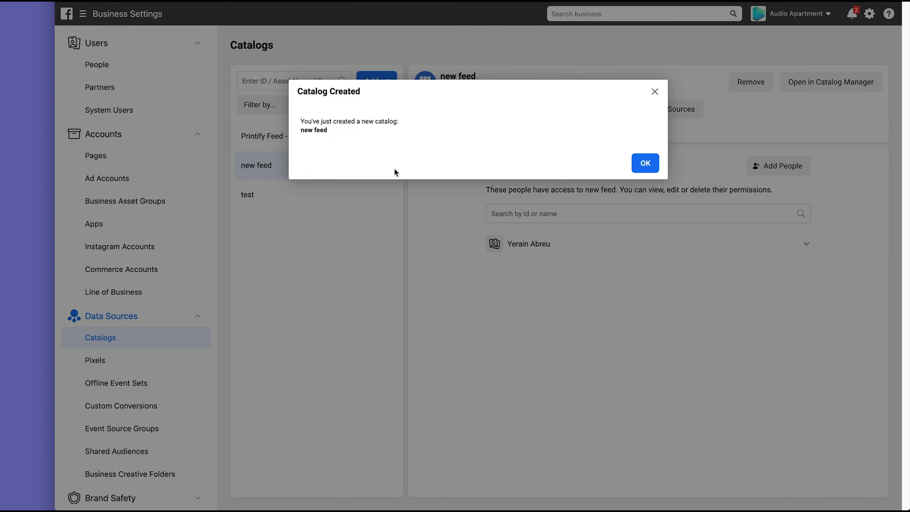
click(646, 166)
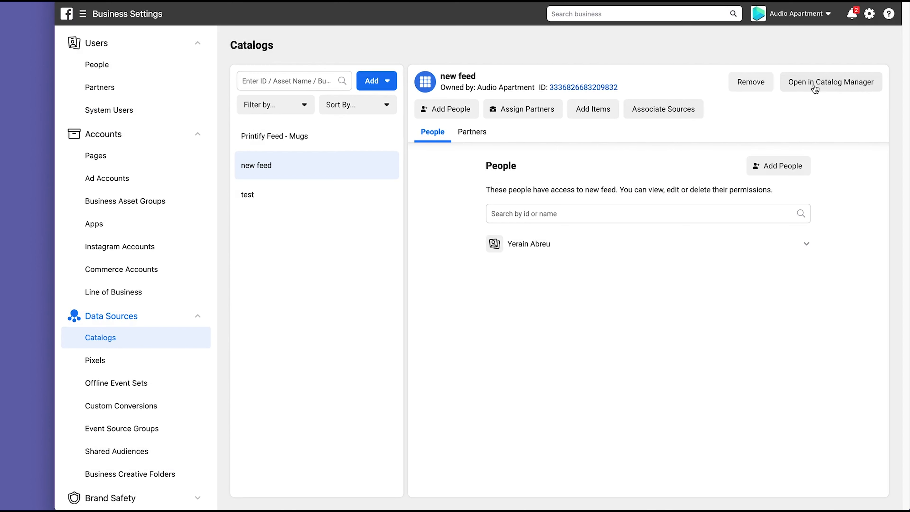
click(598, 111)
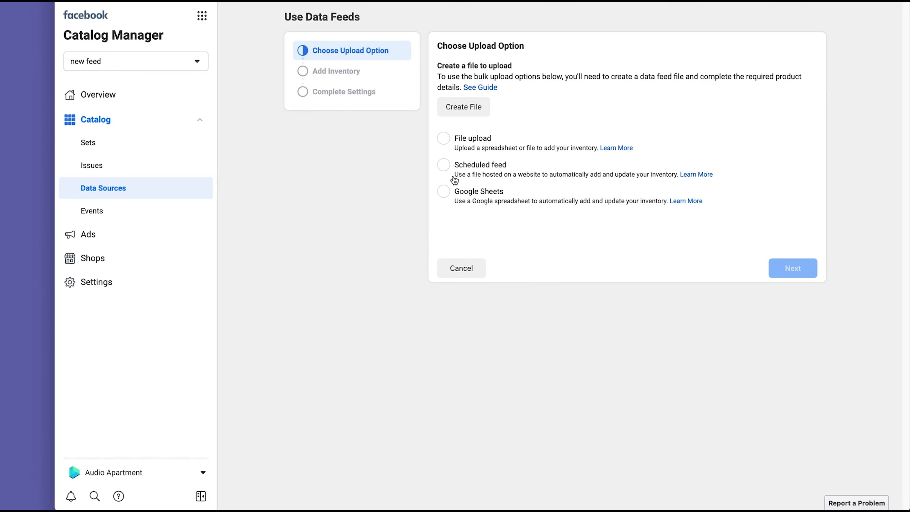
Step: Choose a scheduled feed, clear the autofilled username and password, and paste the new-feed.xml URL
click(444, 165)
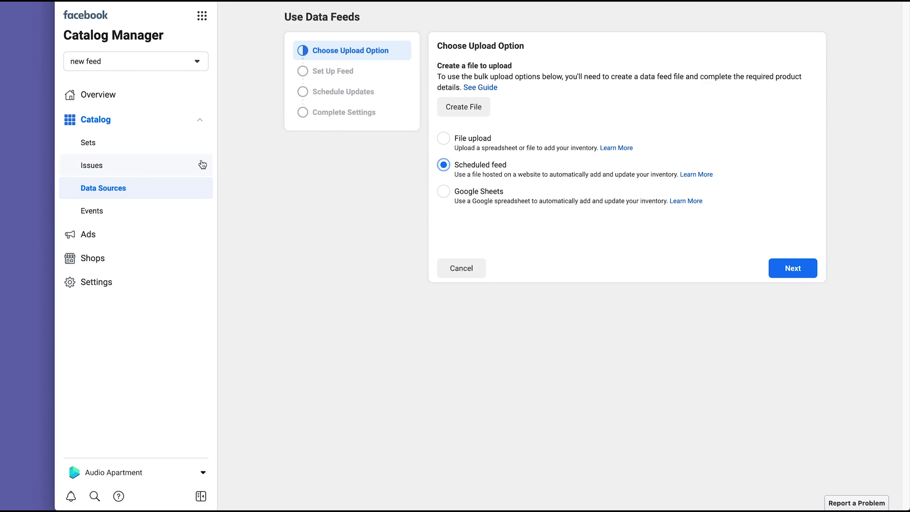
click(797, 274)
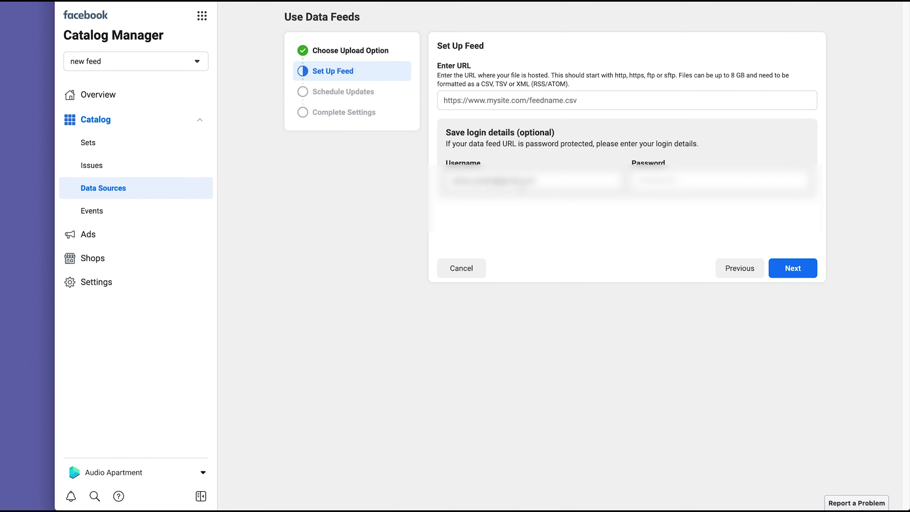
triple_click(522, 180)
key(BackSpace)
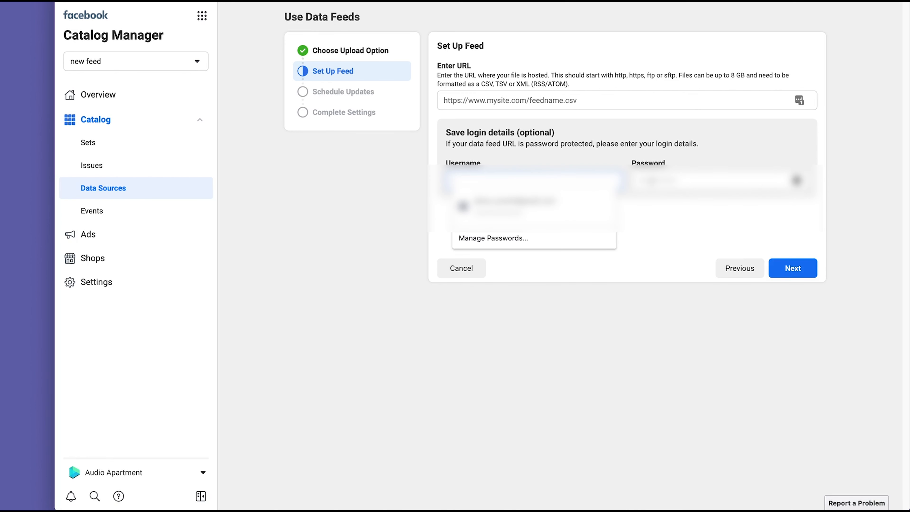
triple_click(648, 183)
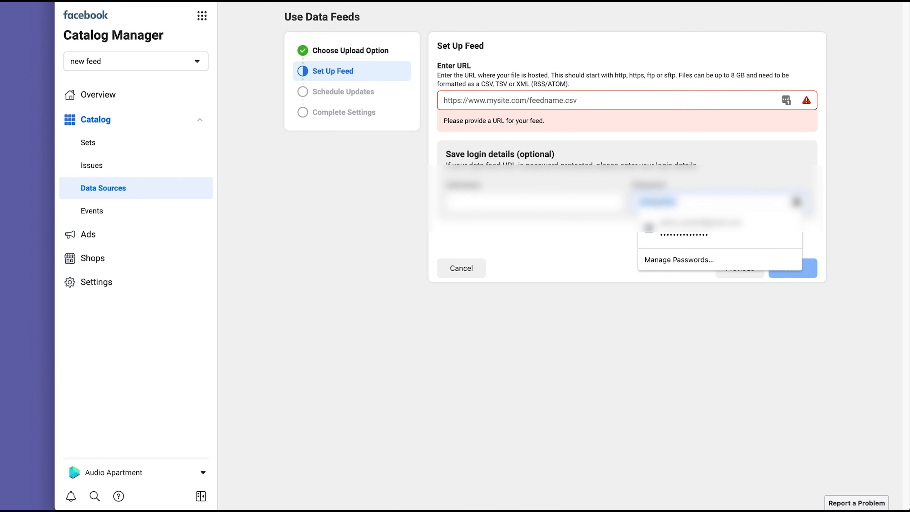
click(588, 100)
text(https://www.audioapartment.com/wp-content/uploads/woo-feed/facebook/xml/new-feed.xml)
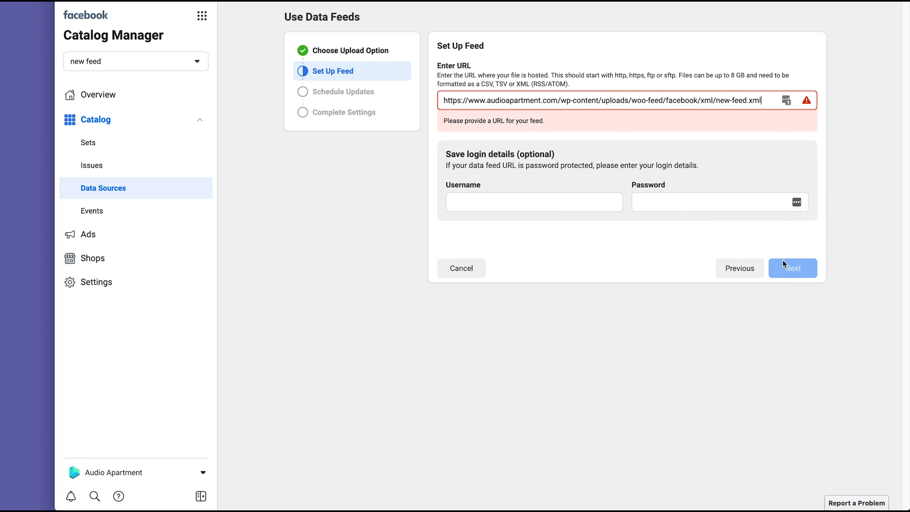
click(632, 169)
Step: Keep hourly updates, the default name and USD currency, and start the upload
click(803, 274)
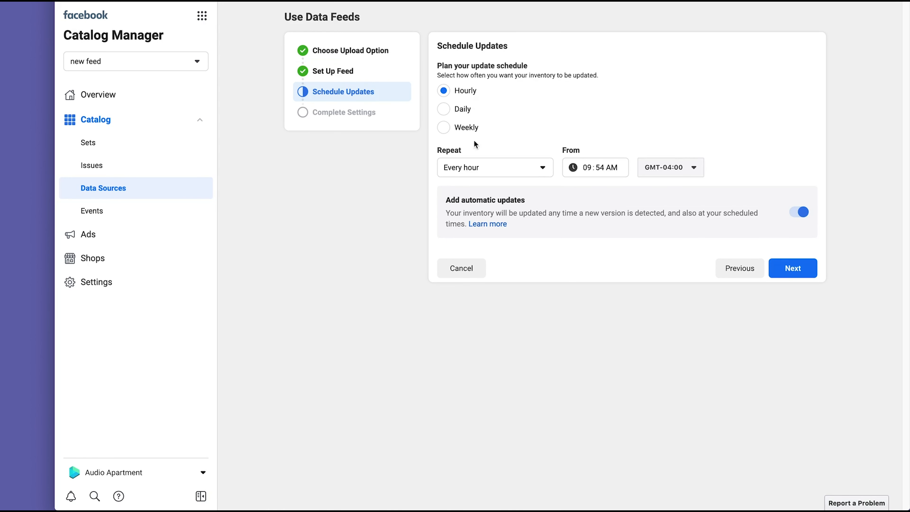
click(792, 271)
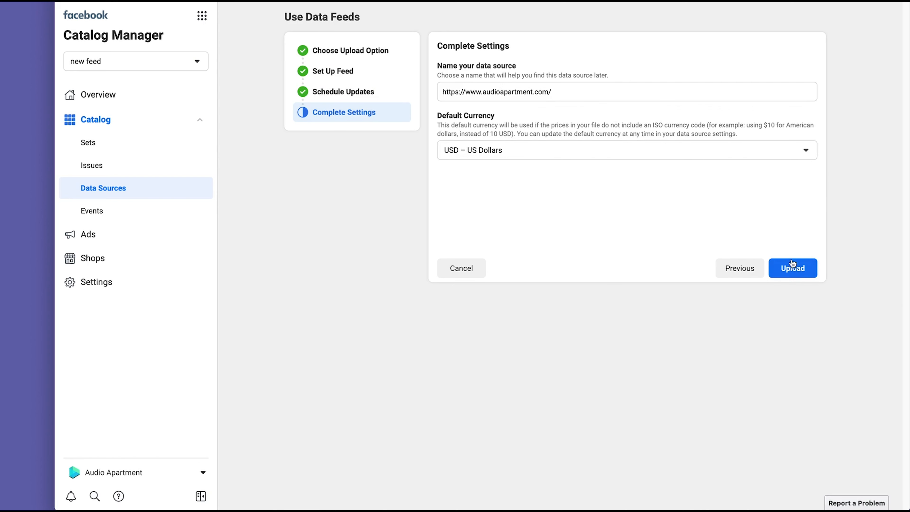
click(793, 268)
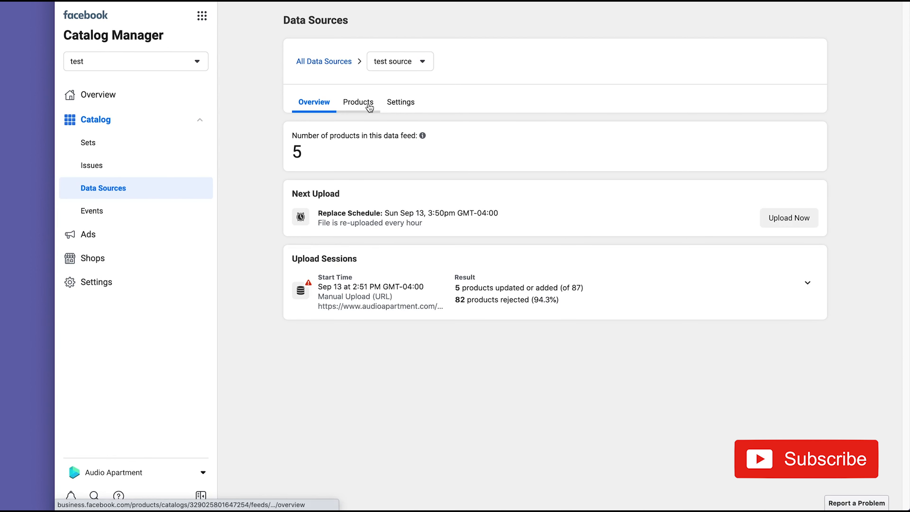
Step: In the test source's Products list, inspect the leftover HTML in Mellow Man Ace's description
click(370, 106)
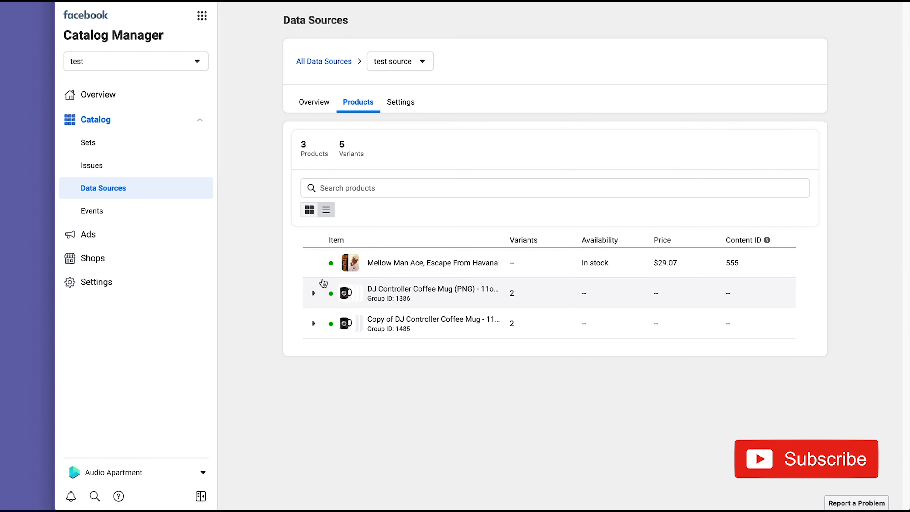
click(314, 294)
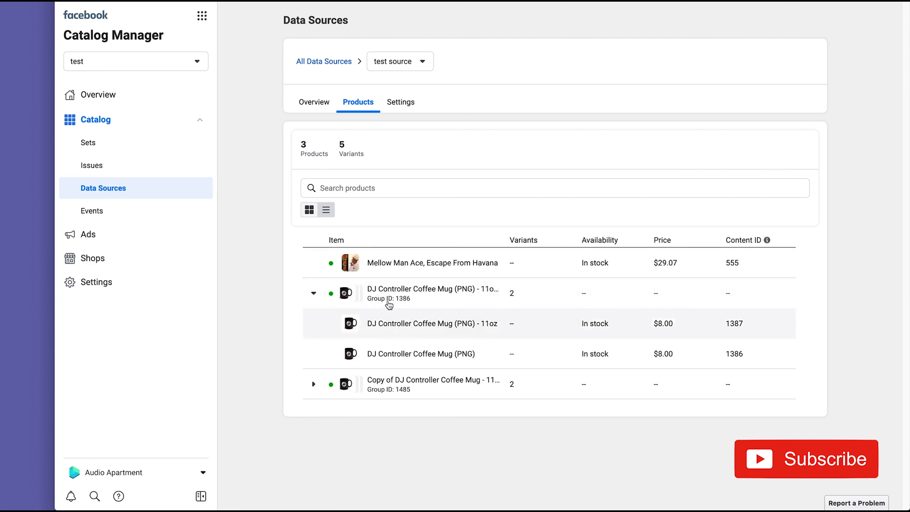
click(389, 298)
click(415, 263)
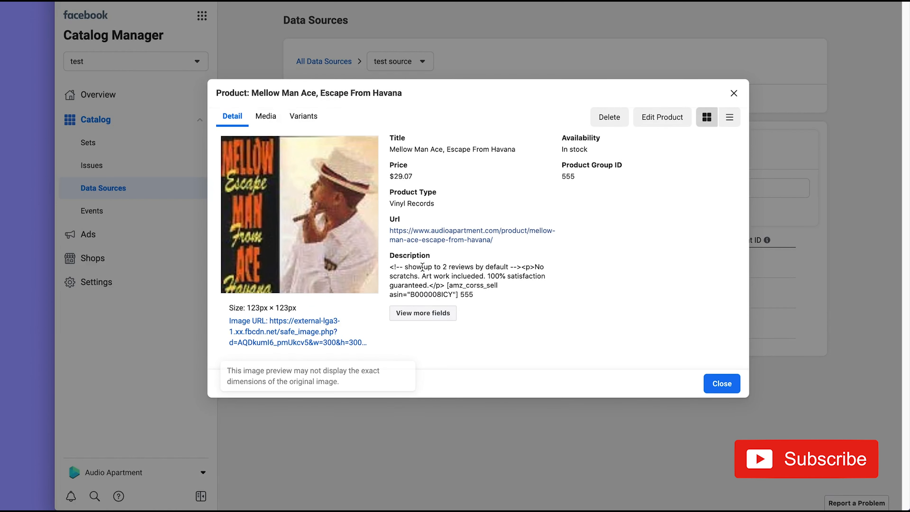
drag(406, 268, 436, 268)
click(397, 268)
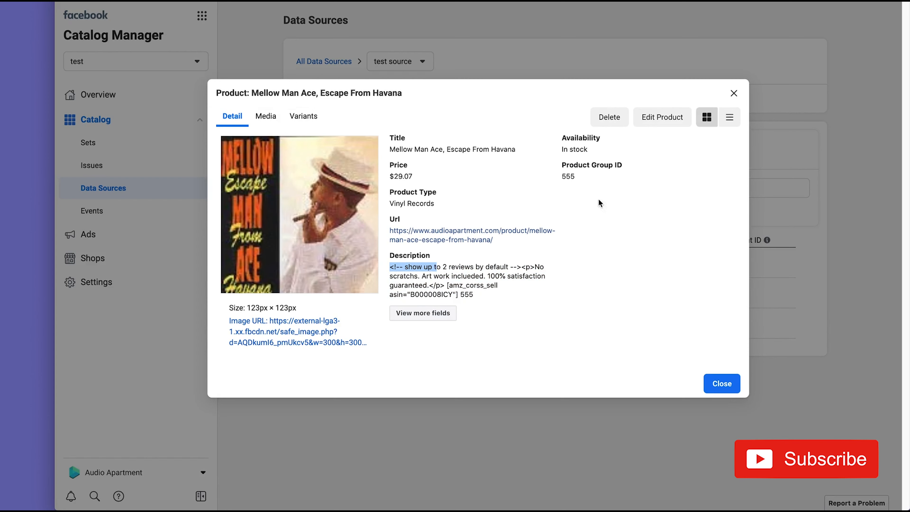
click(732, 94)
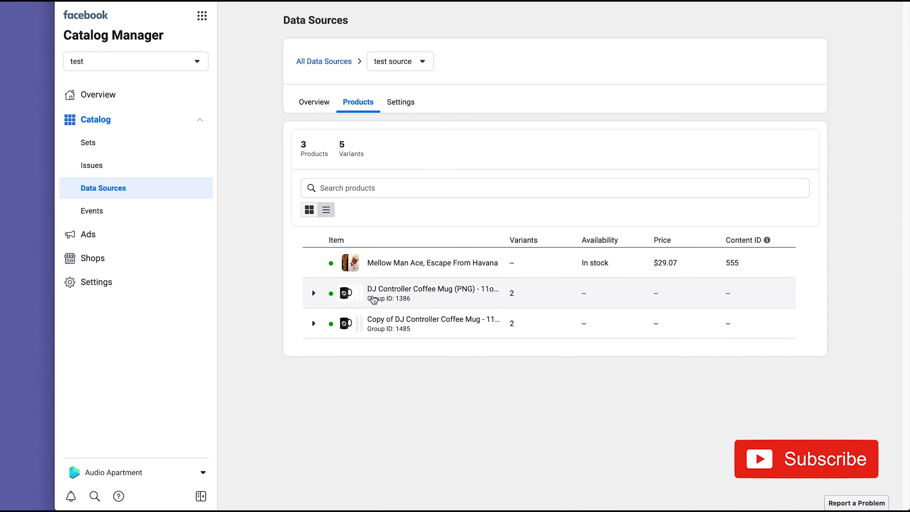
Step: Open the DJ Controller Coffee Mug's 11oz variant details, review its description, and close it
click(374, 300)
click(365, 323)
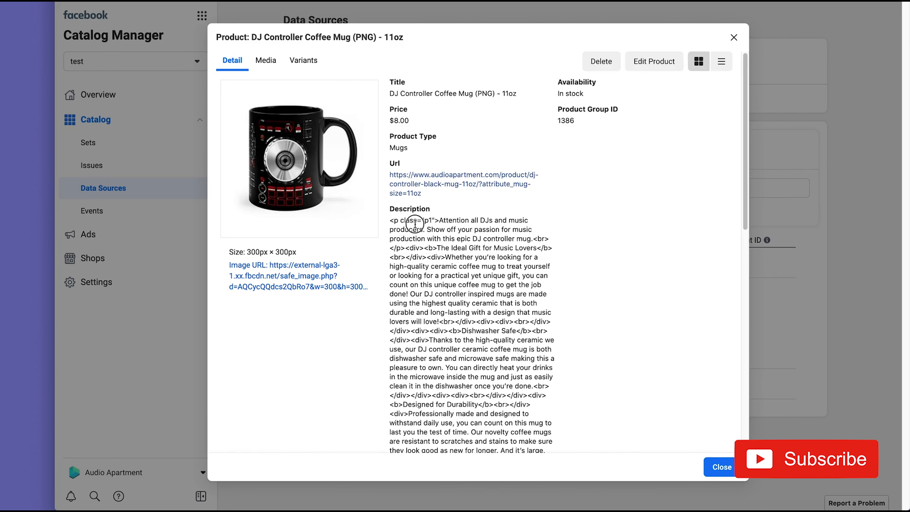
scroll(430, 222, down, 5)
scroll(452, 206, up, 5)
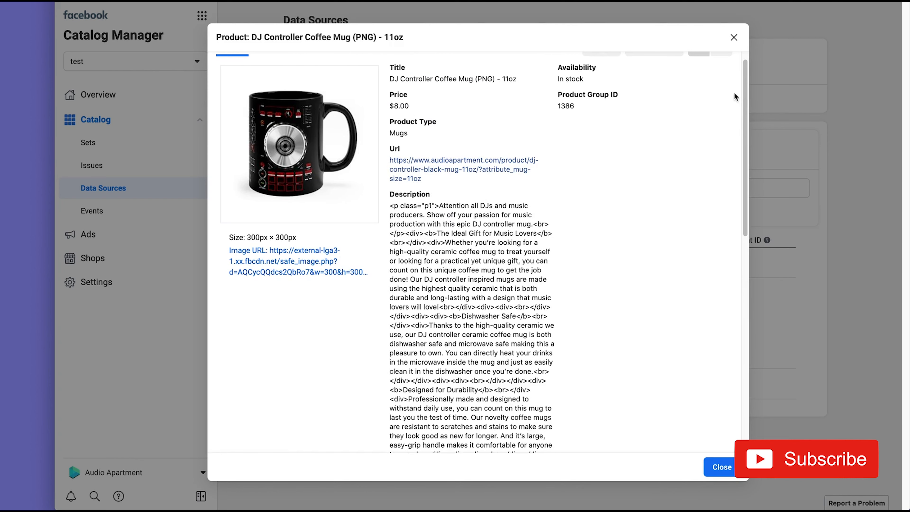
click(732, 38)
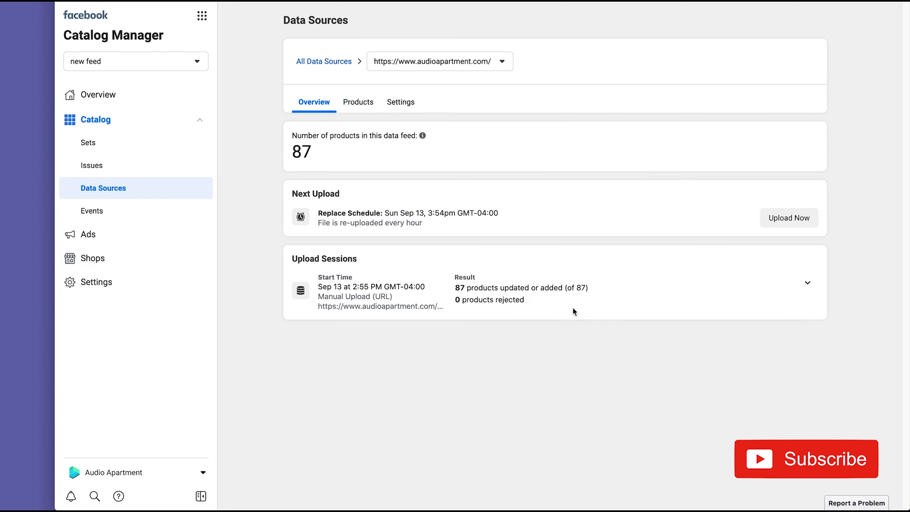
Step: Check the 87 added and 0 rejected counts, expand the upload session results, and list the 85 products
drag(455, 300, 501, 299)
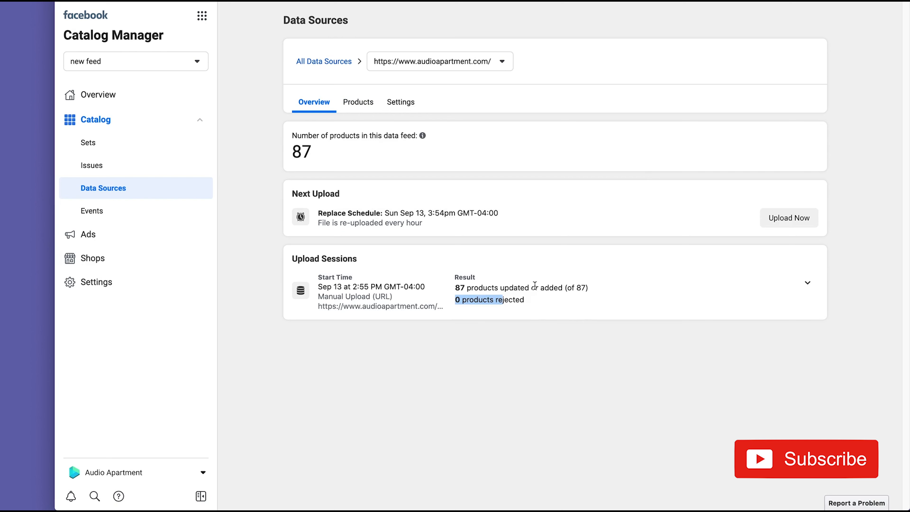
drag(560, 288, 465, 290)
click(477, 287)
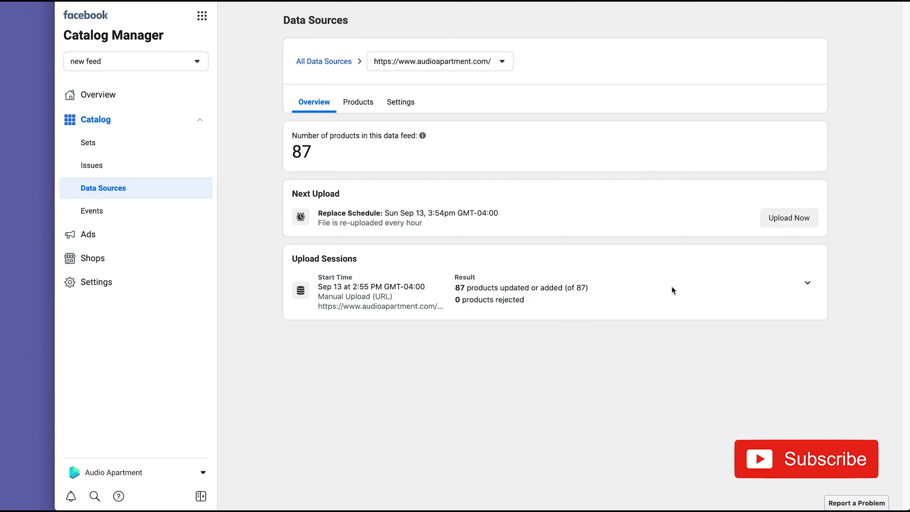
click(800, 287)
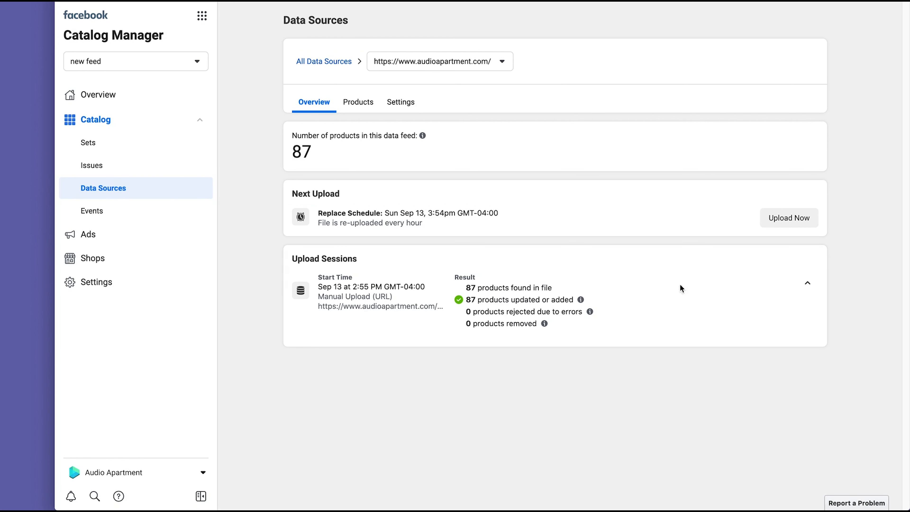
click(349, 104)
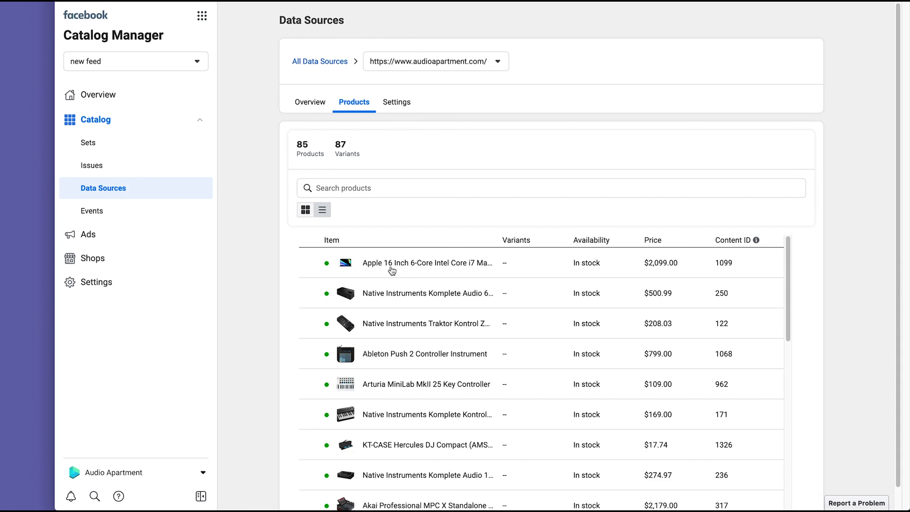
scroll(388, 298, down, 10)
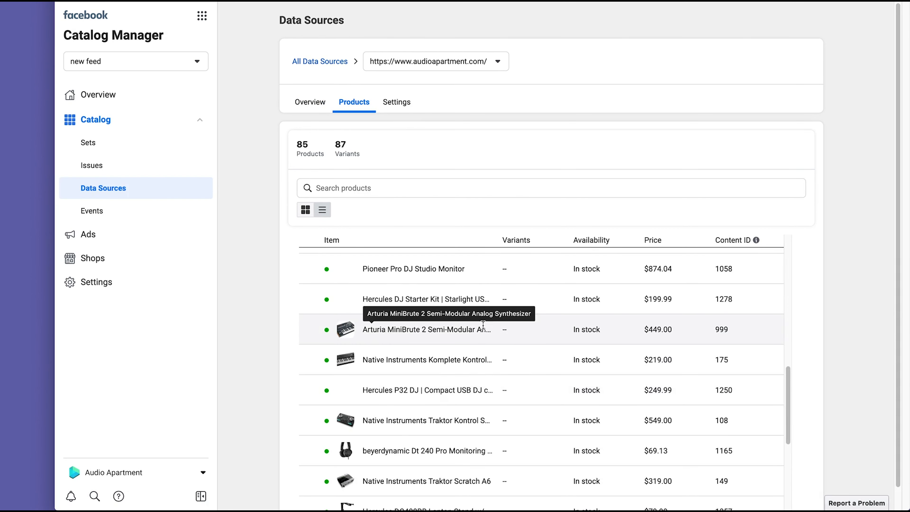
click(387, 335)
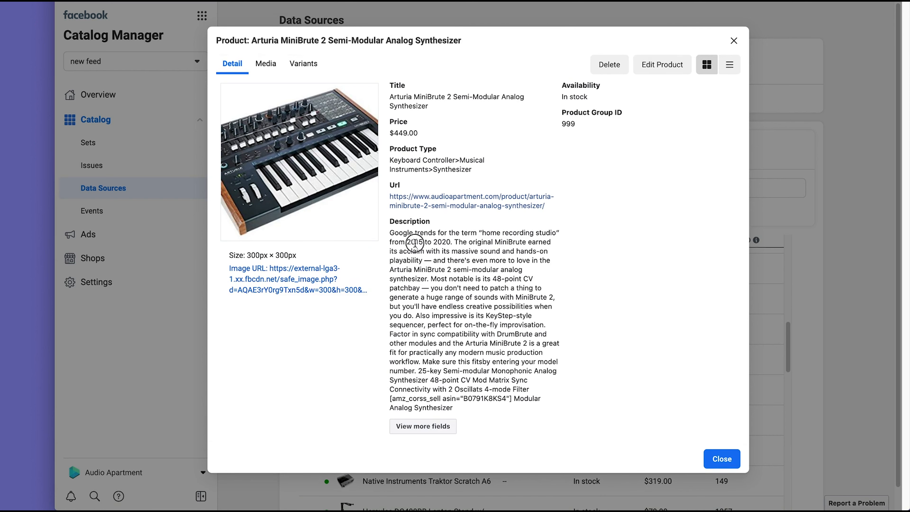
drag(415, 243, 477, 371)
click(448, 395)
mouse_move(391, 400)
mouse_down()
mouse_move(513, 401)
mouse_move(368, 451)
mouse_move(380, 396)
mouse_move(391, 396)
mouse_up()
click(513, 400)
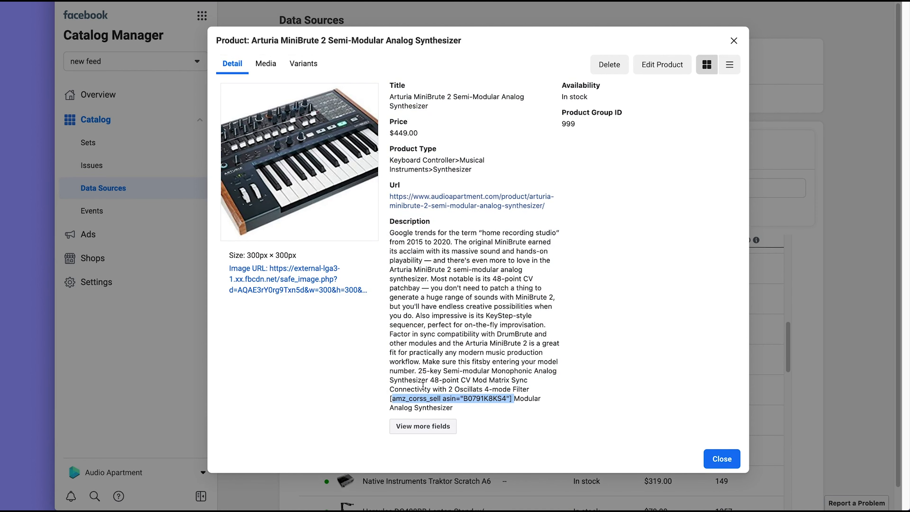
click(429, 382)
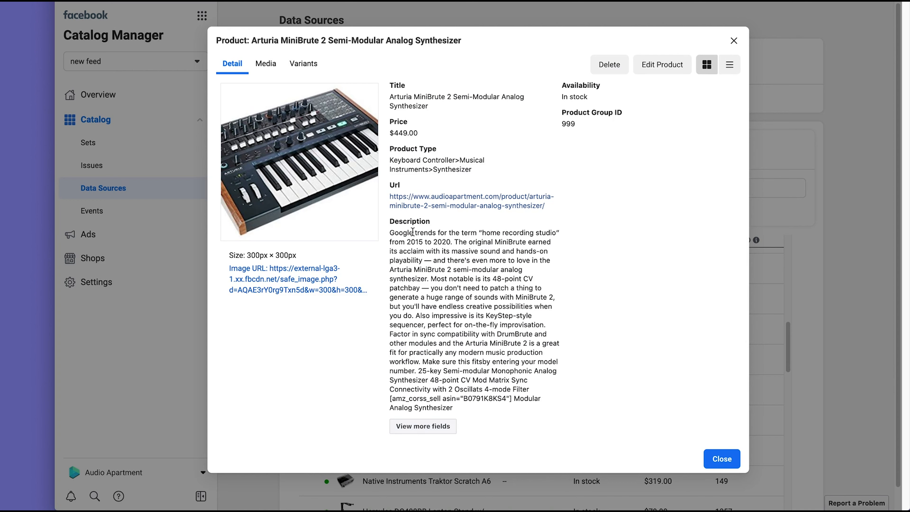
drag(412, 242, 467, 298)
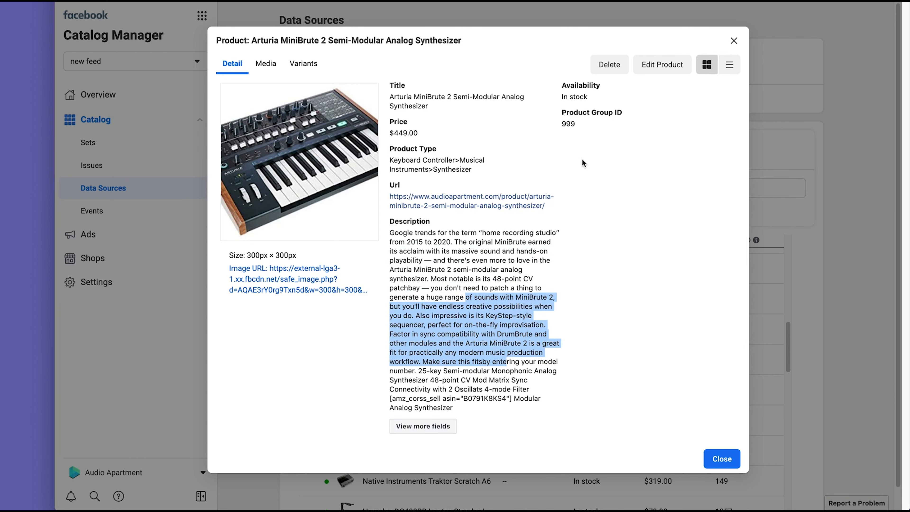
drag(395, 398, 429, 395)
click(669, 61)
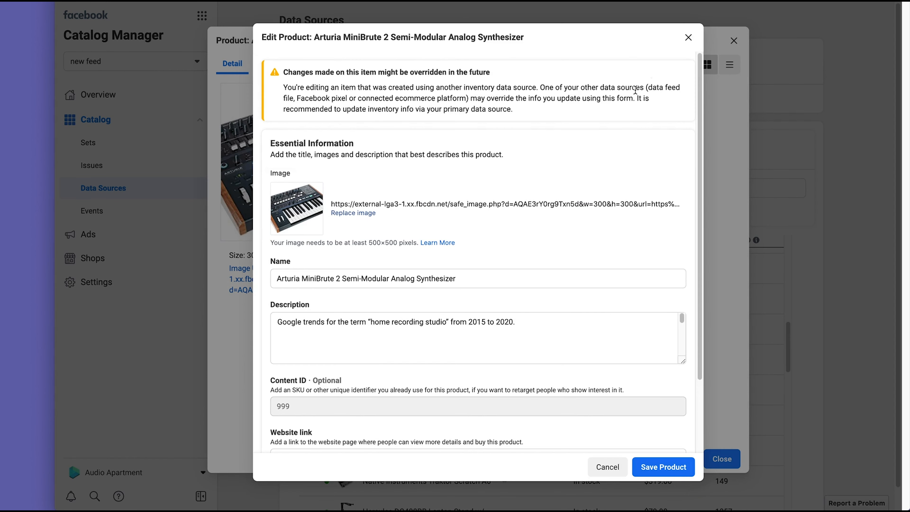
click(688, 38)
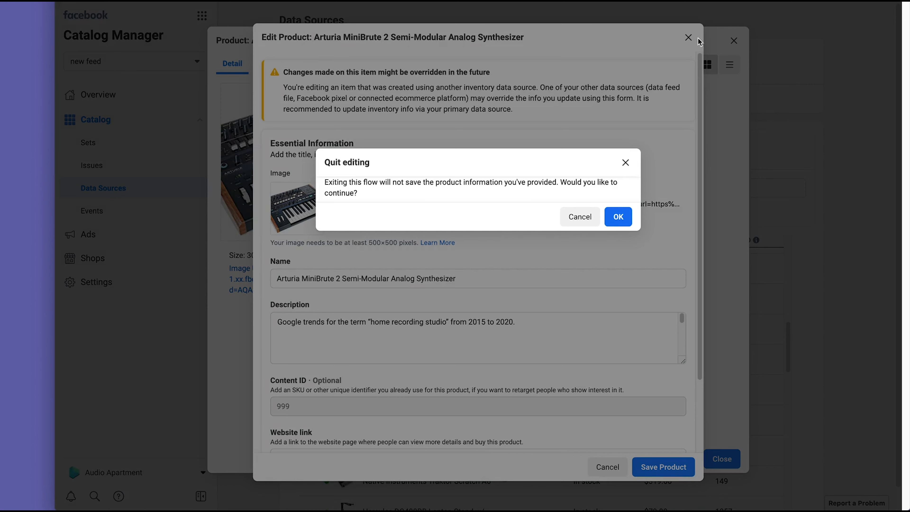
click(623, 217)
click(722, 462)
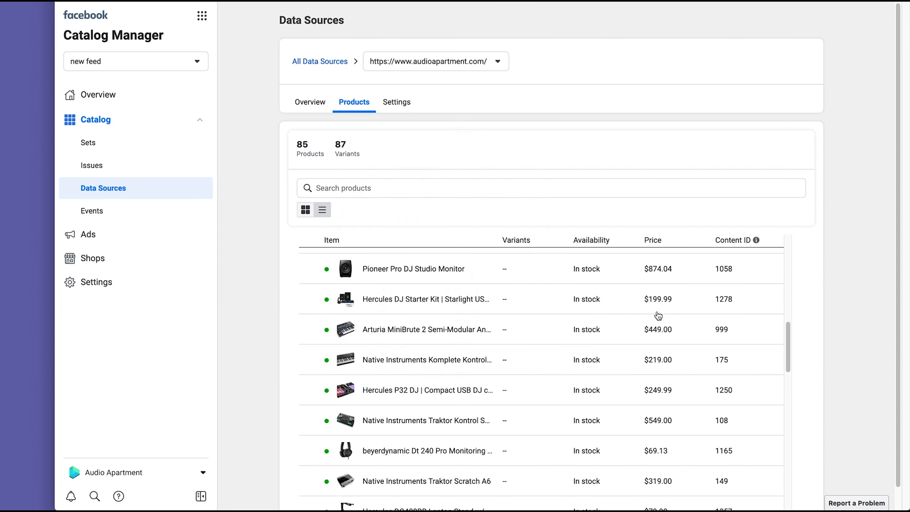